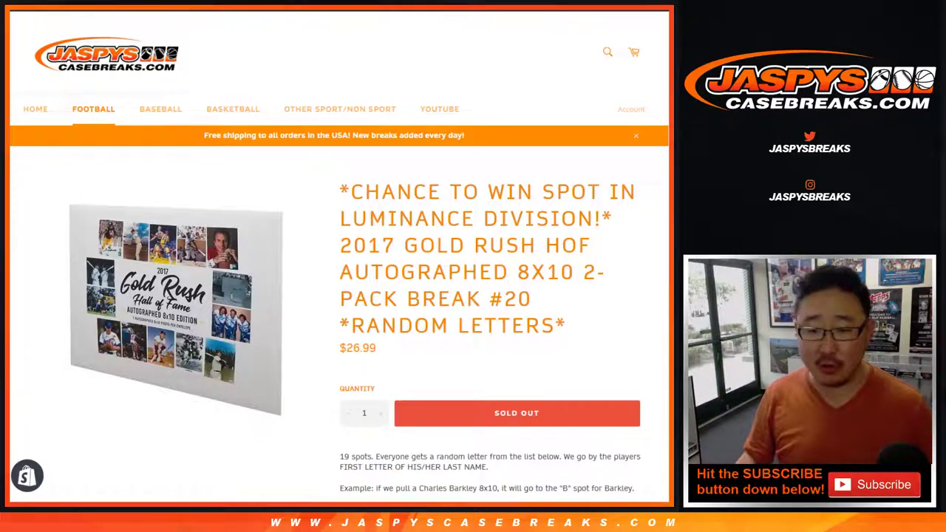
Examine the Gold Rush break listing's letter rules, Charles Barkley example, Luminance spot prizes and price
{"action": "scroll", "coordinate": [340, 259], "scroll_direction": "down", "scroll_amount": 2}
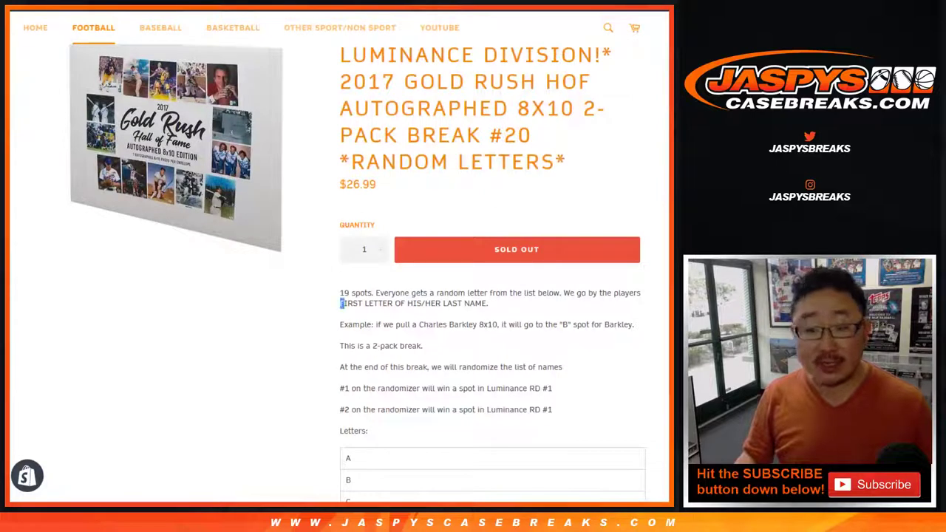
{"action": "left_click_drag", "start_coordinate": [340, 303], "coordinate": [474, 303]}
{"action": "left_click", "coordinate": [483, 305]}
{"action": "scroll", "coordinate": [484, 304], "scroll_direction": "down", "scroll_amount": 2}
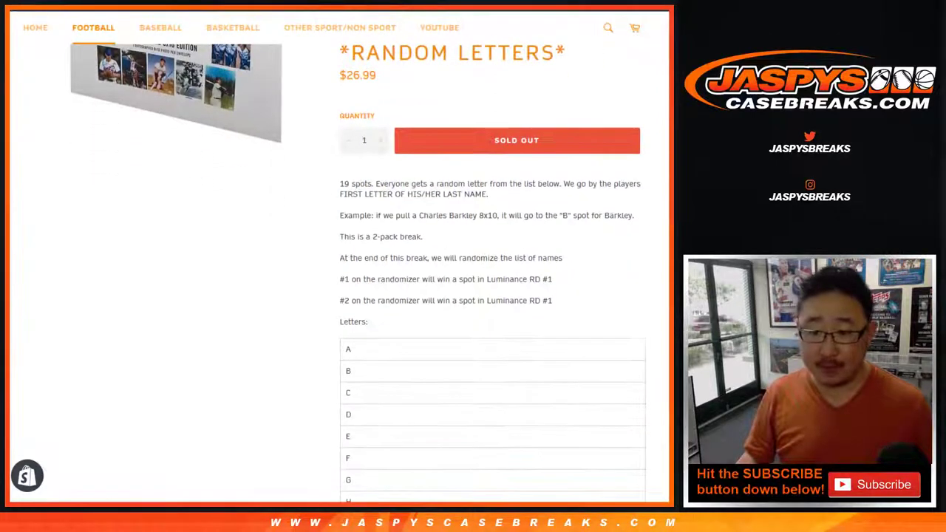
{"action": "left_click_drag", "start_coordinate": [429, 216], "coordinate": [462, 216]}
{"action": "left_click", "coordinate": [462, 216]}
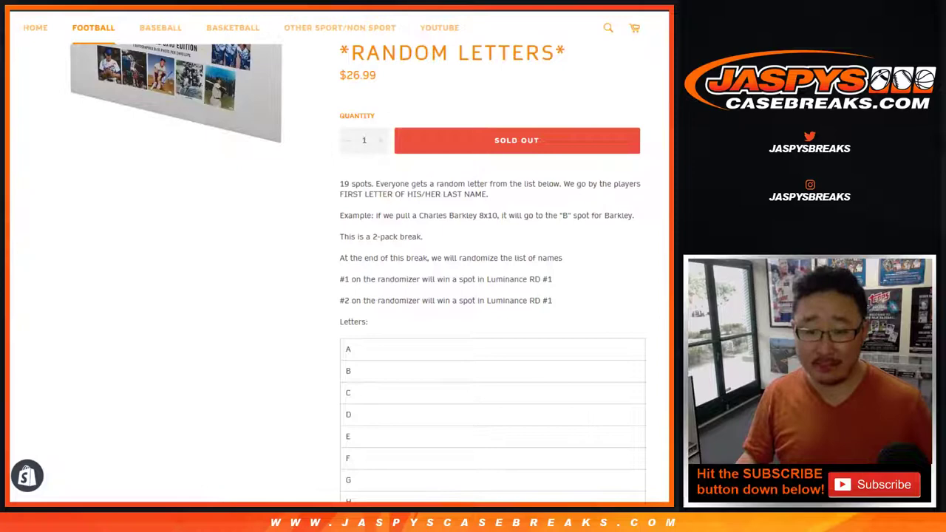
{"action": "scroll", "coordinate": [488, 295], "scroll_direction": "down", "scroll_amount": 1}
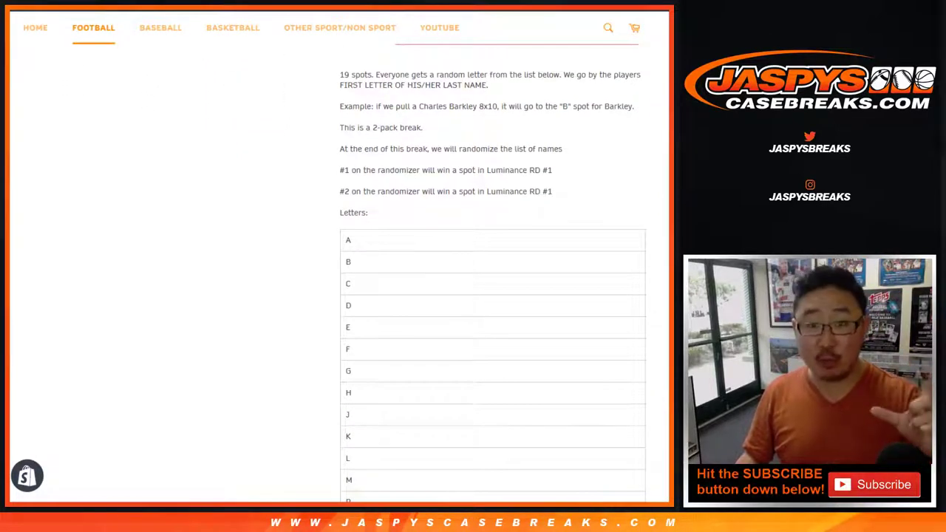
{"action": "left_click_drag", "start_coordinate": [340, 170], "coordinate": [553, 191]}
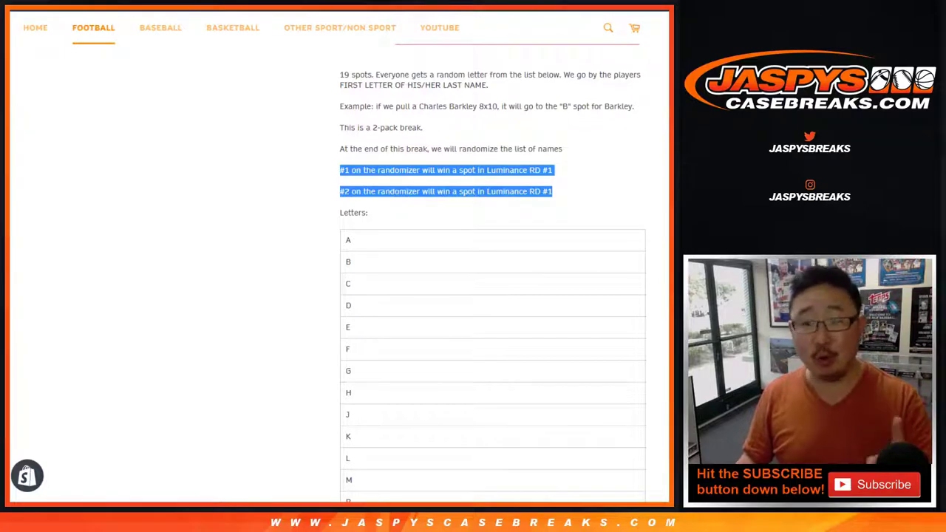
{"action": "scroll", "coordinate": [339, 266], "scroll_direction": "up", "scroll_amount": 5}
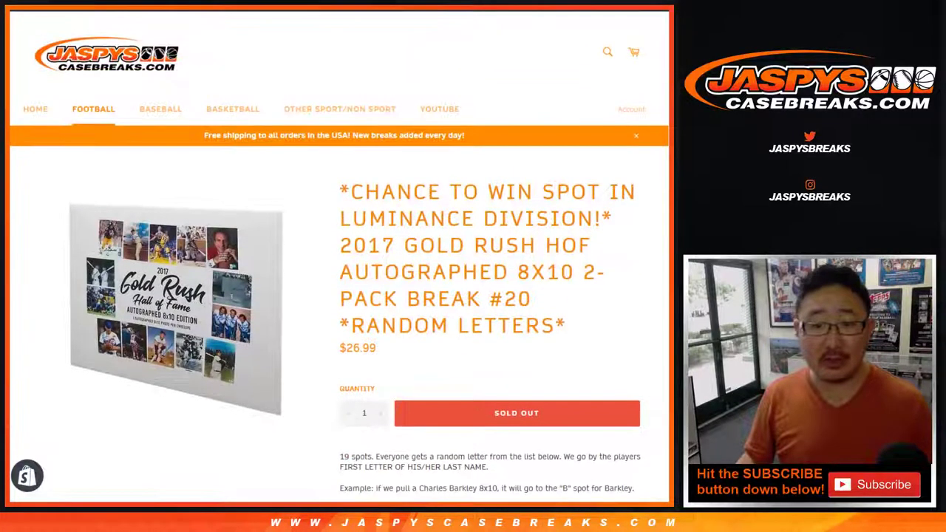
{"action": "left_click_drag", "start_coordinate": [346, 348], "coordinate": [376, 348]}
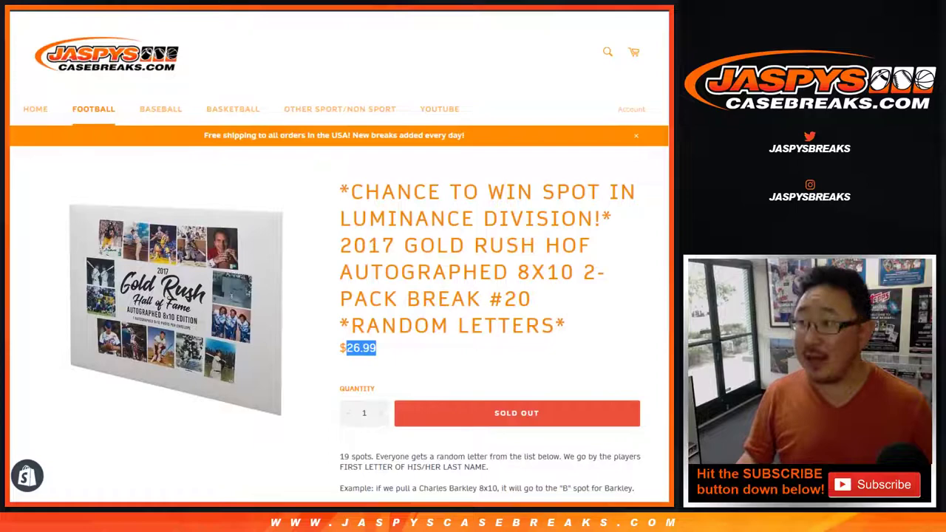
{"action": "left_click", "coordinate": [382, 350]}
Check the letter list in the RANDOM.ORG List Randomizer, and roll two virtual dice in the Dice Roller
{"action": "left_click", "coordinate": [175, 310]}
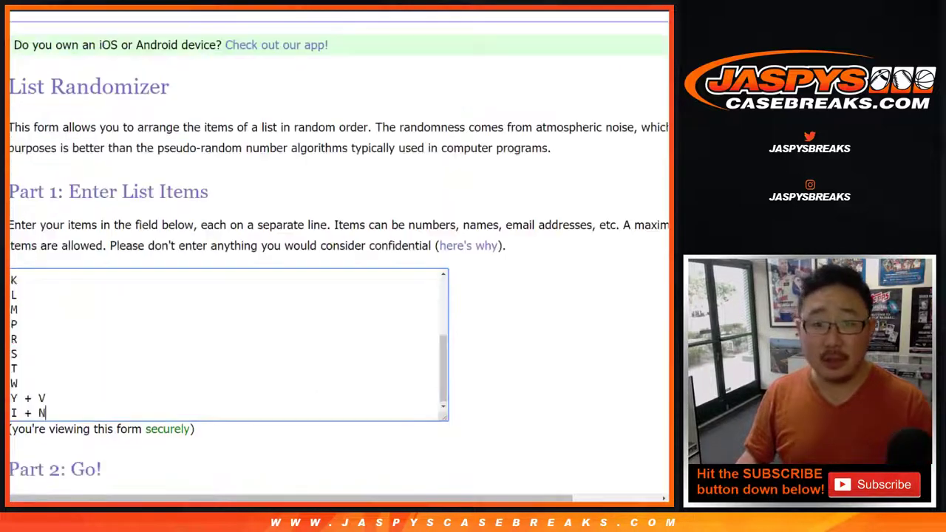
{"action": "scroll", "coordinate": [229, 343], "scroll_direction": "up", "scroll_amount": 5}
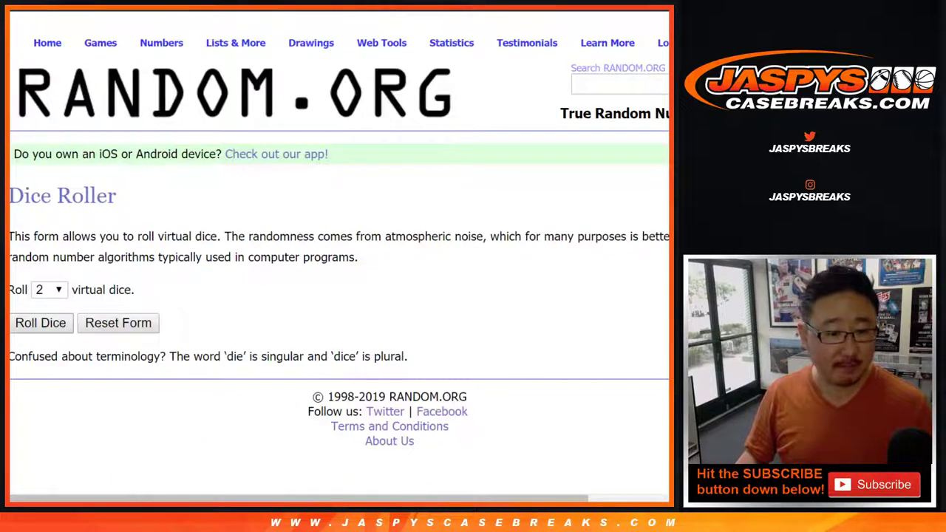
{"action": "left_click", "coordinate": [41, 323]}
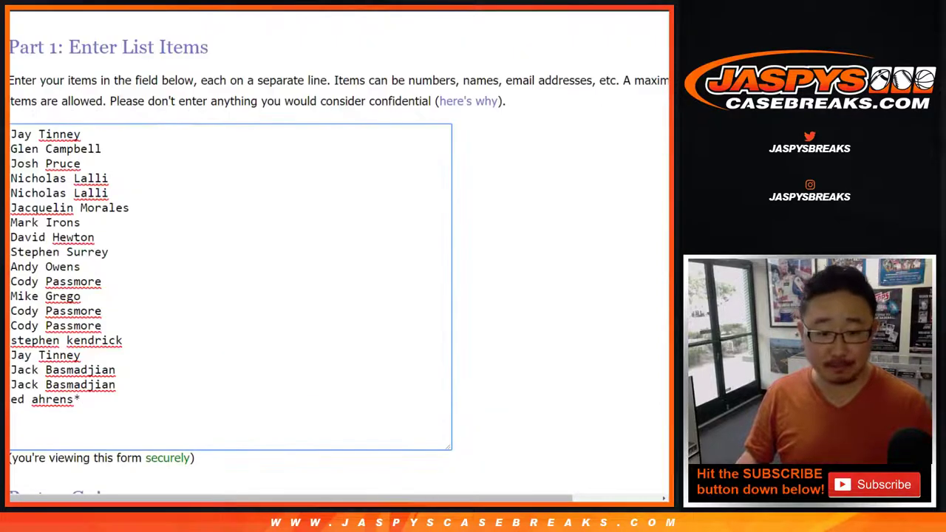
Randomize the list of participant names nine times in the List Randomizer
{"action": "scroll", "coordinate": [338, 255], "scroll_direction": "down", "scroll_amount": 3}
{"action": "left_click", "coordinate": [46, 377]}
{"action": "scroll", "coordinate": [338, 255], "scroll_direction": "down", "scroll_amount": 3}
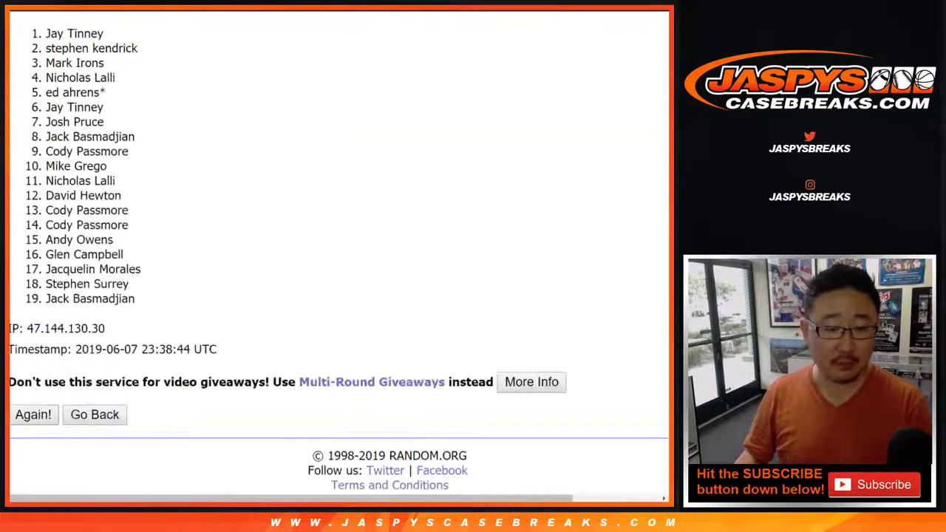
{"action": "scroll", "coordinate": [333, 259], "scroll_direction": "down", "scroll_amount": 1}
{"action": "left_click", "coordinate": [33, 377]}
{"action": "scroll", "coordinate": [332, 258], "scroll_direction": "down", "scroll_amount": 5}
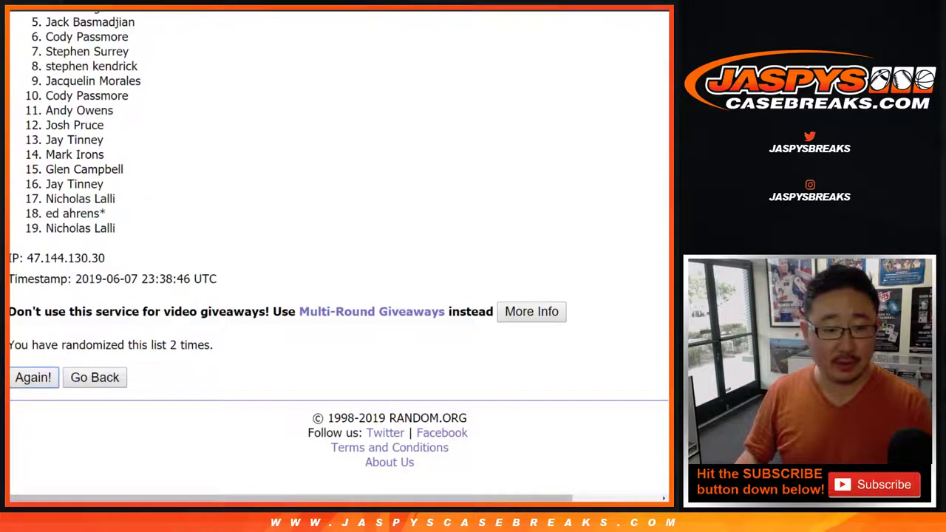
{"action": "left_click", "coordinate": [34, 377]}
{"action": "scroll", "coordinate": [33, 377], "scroll_direction": "down", "scroll_amount": 5}
{"action": "left_click", "coordinate": [33, 377]}
{"action": "scroll", "coordinate": [33, 377], "scroll_direction": "down", "scroll_amount": 5}
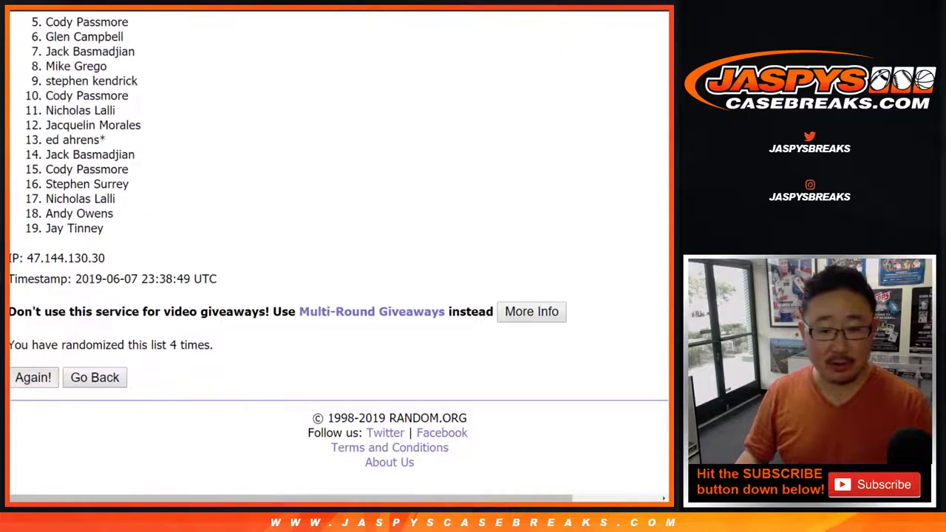
{"action": "key", "text": "Return"}
{"action": "key", "text": "Return"}
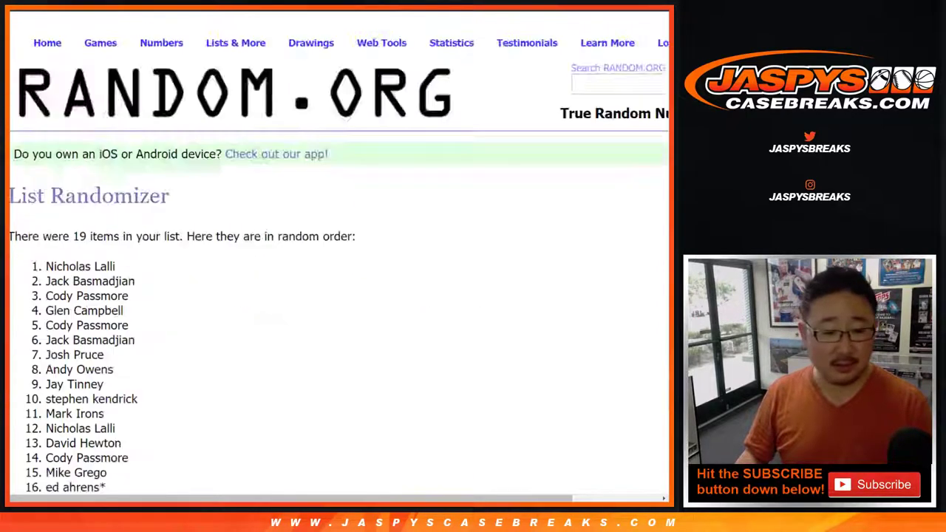
{"action": "key", "text": "Return"}
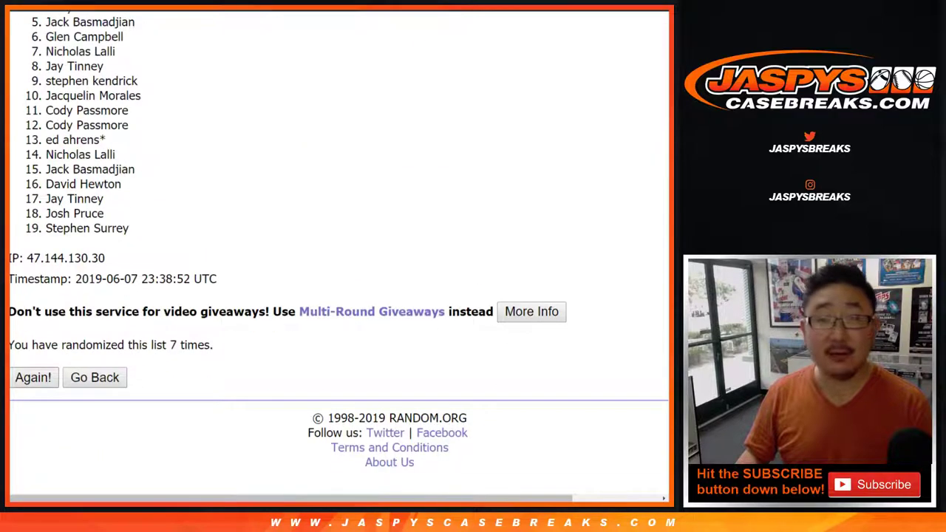
{"action": "key", "text": "Return"}
{"action": "key", "text": "Return"}
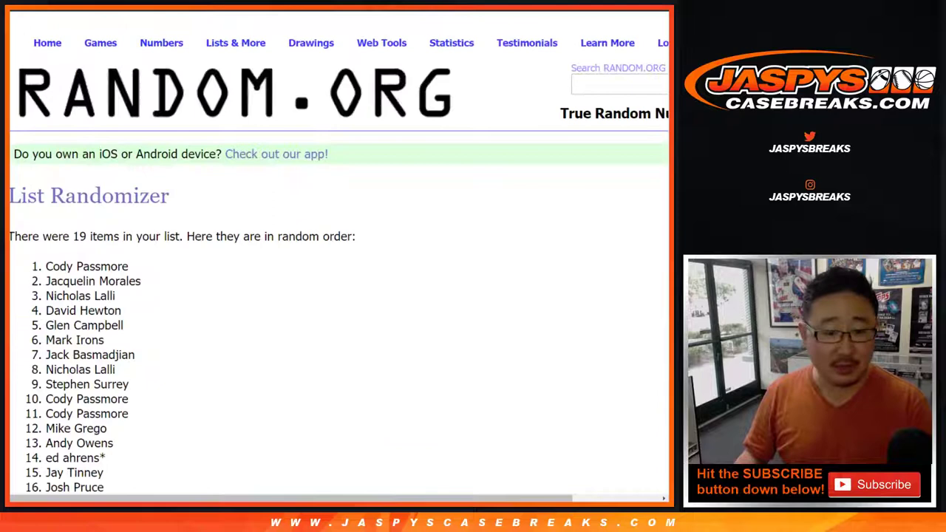
Copy all 19 randomized names and paste them into column A of the break's Google Sheets spreadsheet, starting at A1
{"action": "left_click_drag", "start_coordinate": [46, 266], "coordinate": [111, 229]}
{"action": "scroll", "coordinate": [118, 443], "scroll_direction": "down", "scroll_amount": 5}
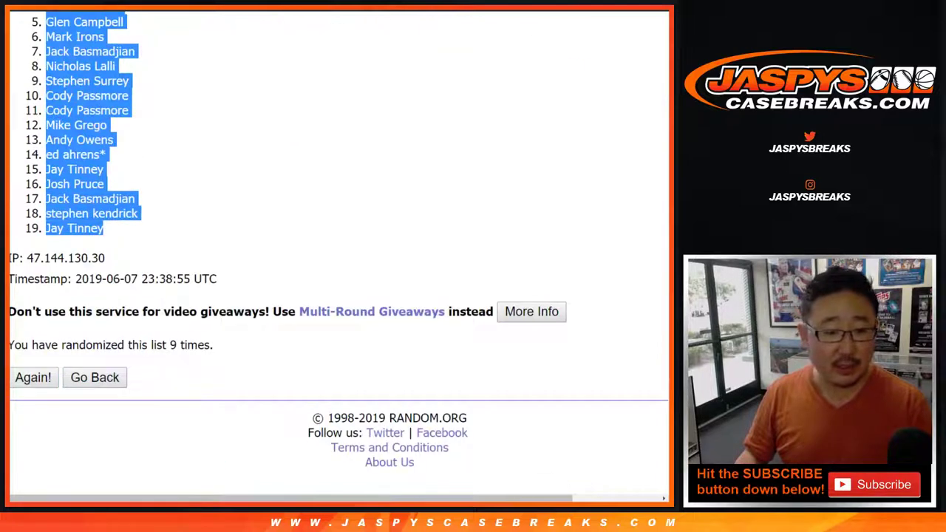
{"action": "key", "text": "alt+Tab"}
{"action": "left_click", "coordinate": [64, 100]}
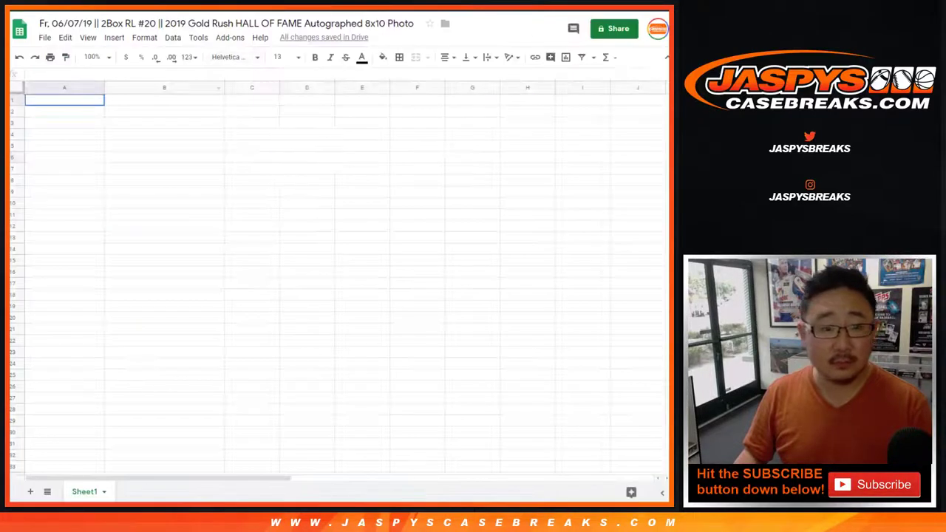
{"action": "right_click", "coordinate": [85, 102]}
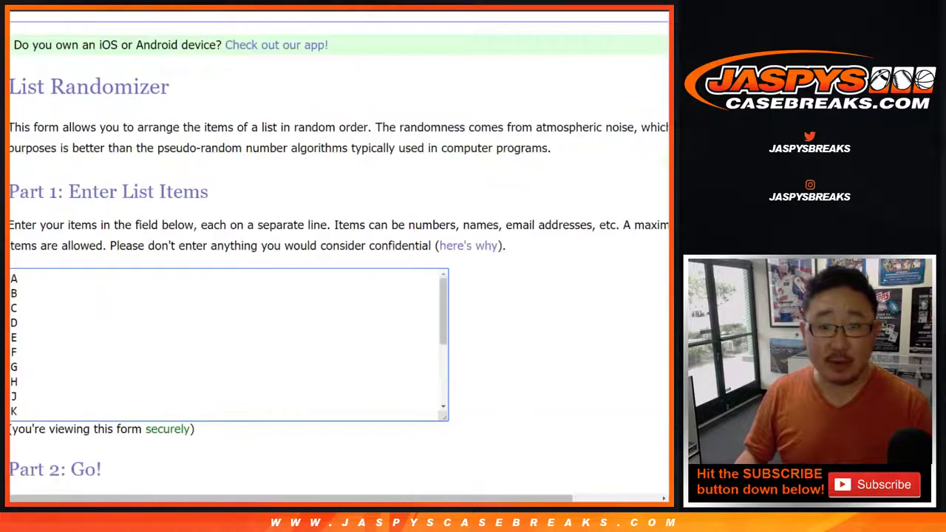
Randomize the list of letters nine times in the RANDOM.ORG List Randomizer
{"action": "scroll", "coordinate": [339, 259], "scroll_direction": "down", "scroll_amount": 2}
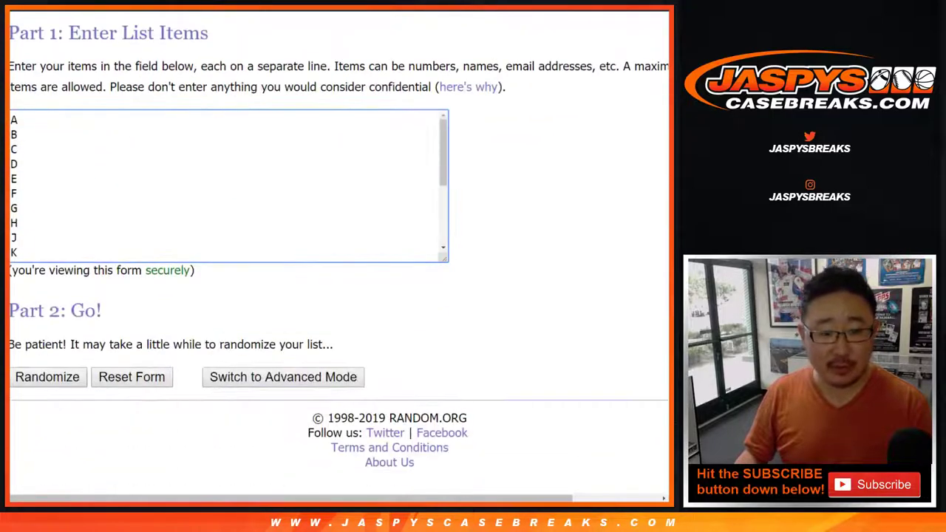
{"action": "left_click", "coordinate": [48, 377]}
{"action": "scroll", "coordinate": [339, 259], "scroll_direction": "down", "scroll_amount": 4}
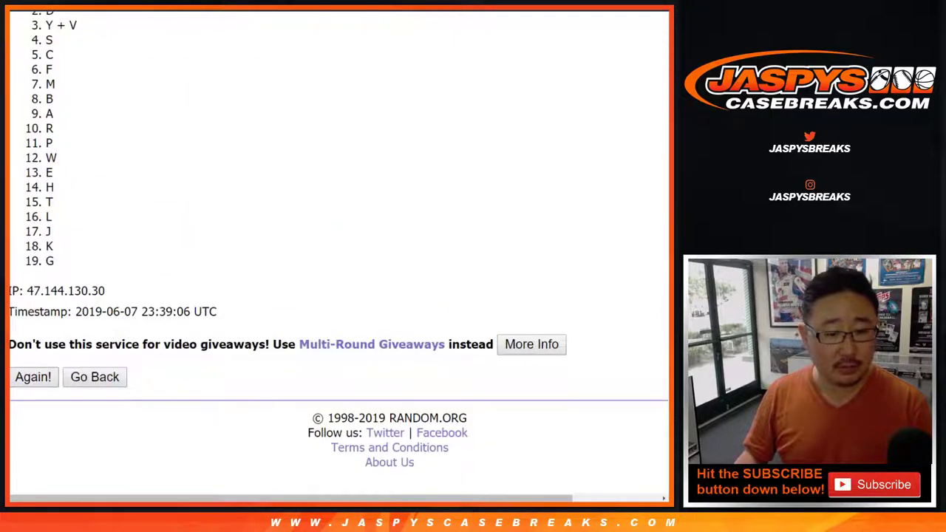
{"action": "left_click", "coordinate": [32, 377]}
{"action": "left_click", "coordinate": [32, 377]}
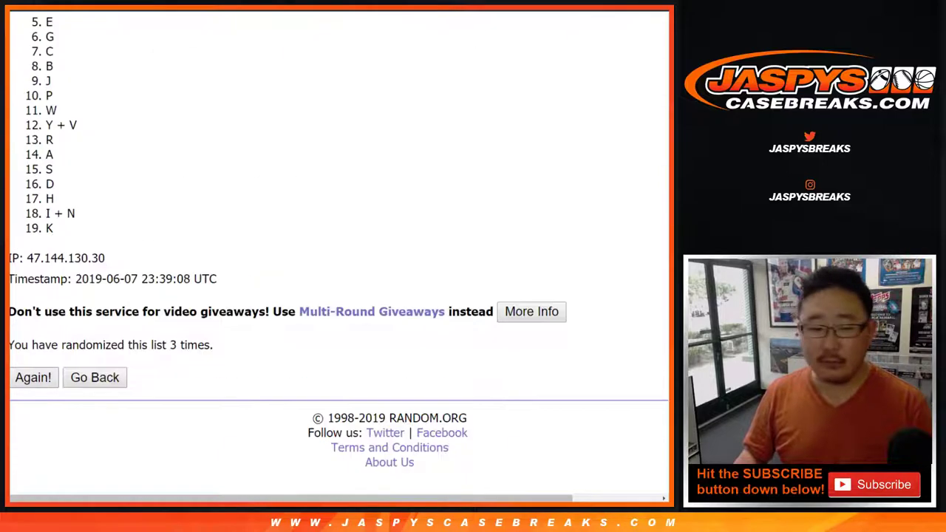
{"action": "left_click", "coordinate": [32, 377]}
{"action": "left_click", "coordinate": [33, 377]}
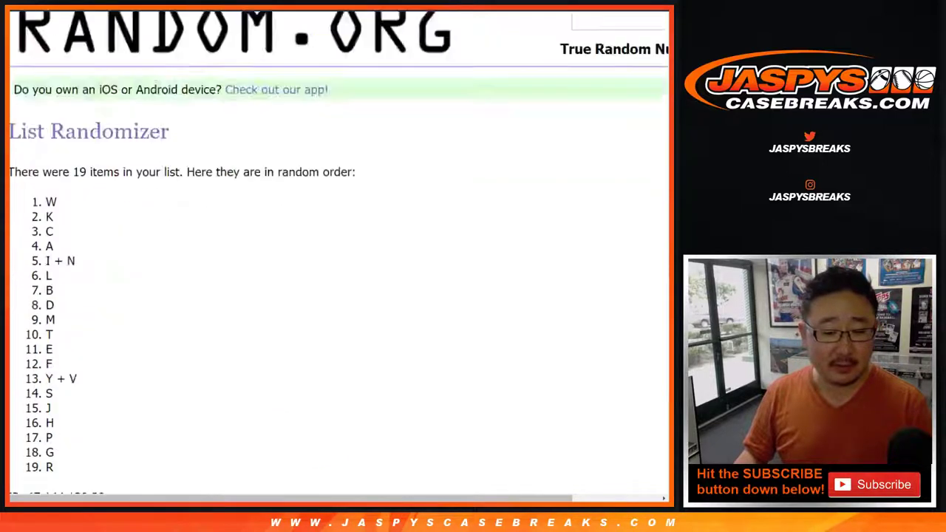
{"action": "left_click", "coordinate": [32, 377]}
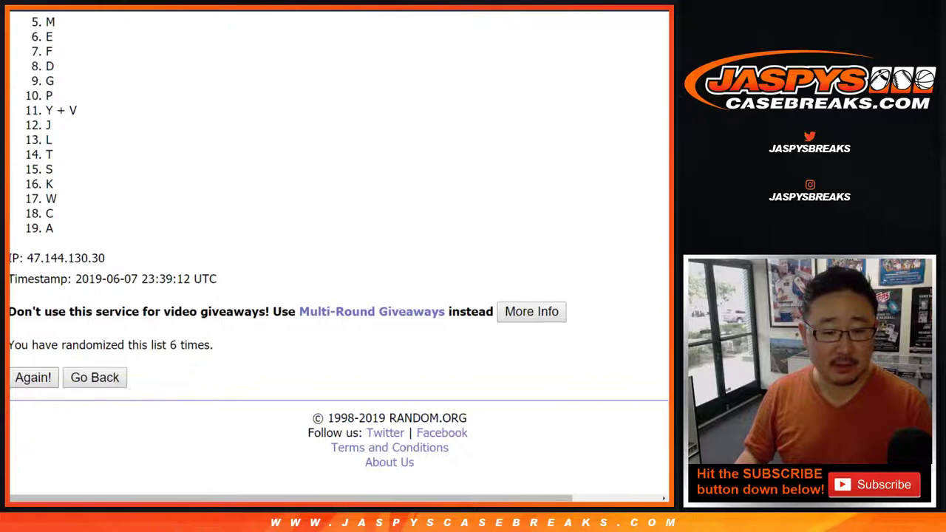
{"action": "left_click", "coordinate": [32, 377]}
{"action": "left_click", "coordinate": [33, 377]}
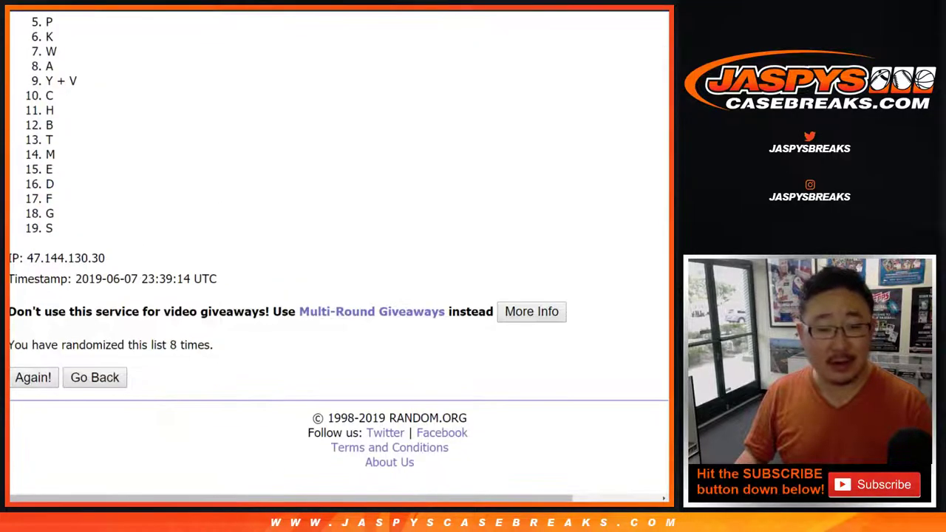
{"action": "left_click", "coordinate": [33, 377]}
Copy all 19 randomized letters and paste them beside the names in column B of the Google Sheets spreadsheet, starting at B1
{"action": "scroll", "coordinate": [32, 377], "scroll_direction": "up", "scroll_amount": 5}
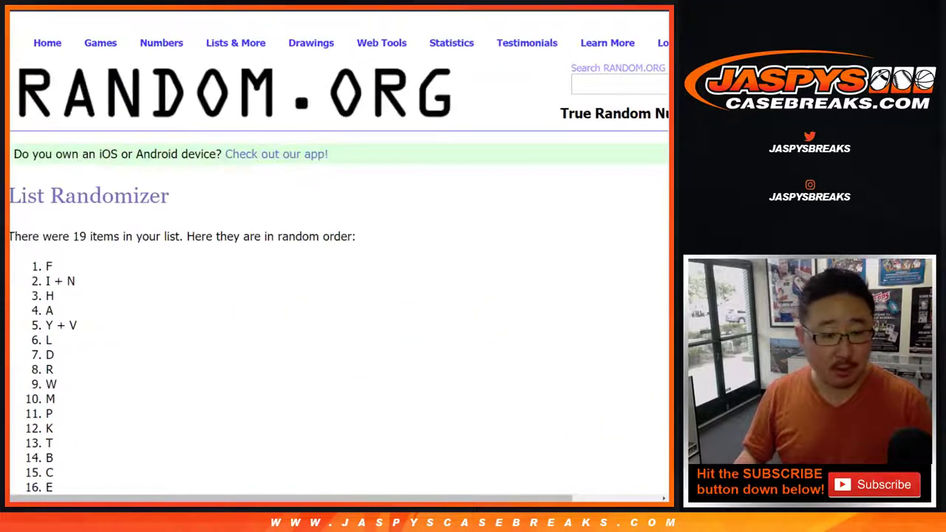
{"action": "left_click_drag", "start_coordinate": [46, 266], "coordinate": [51, 230]}
{"action": "key", "text": "ctrl+c"}
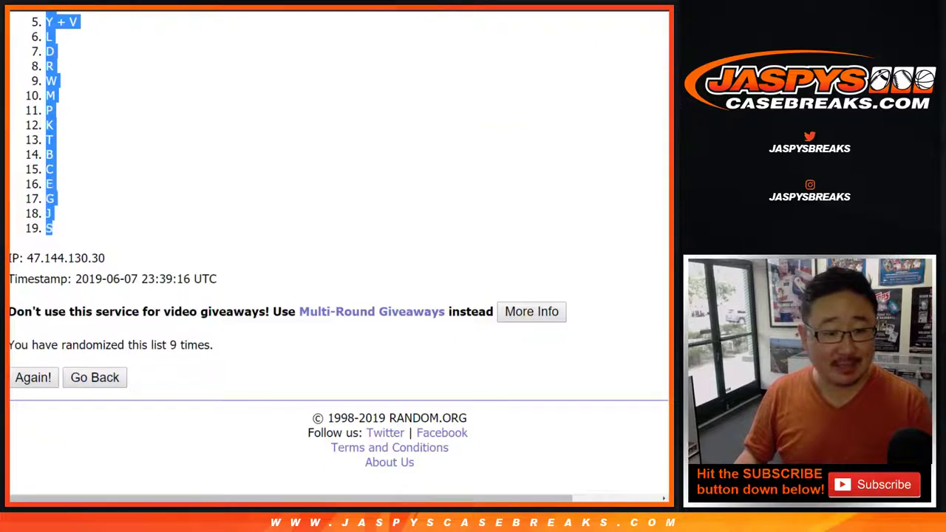
{"action": "key", "text": "ctrl+Tab"}
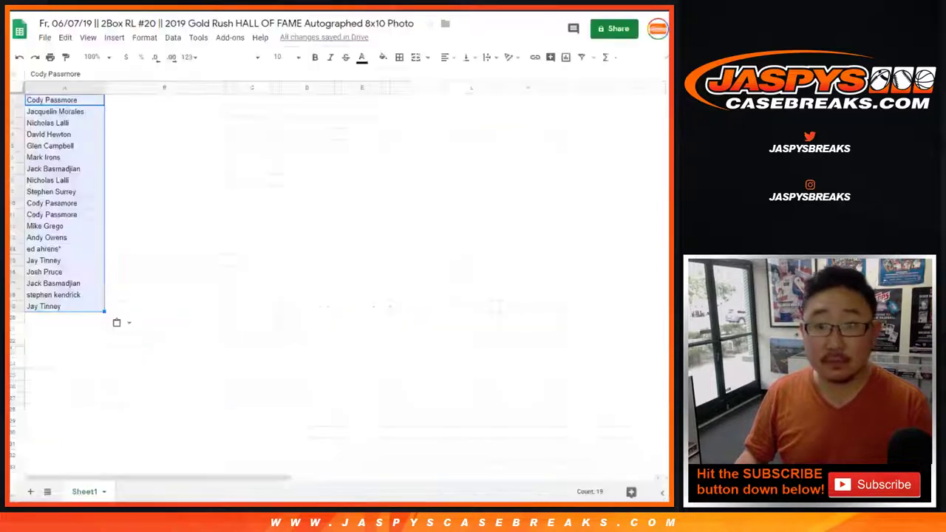
{"action": "right_click", "coordinate": [141, 99]}
{"action": "left_click", "coordinate": [170, 145]}
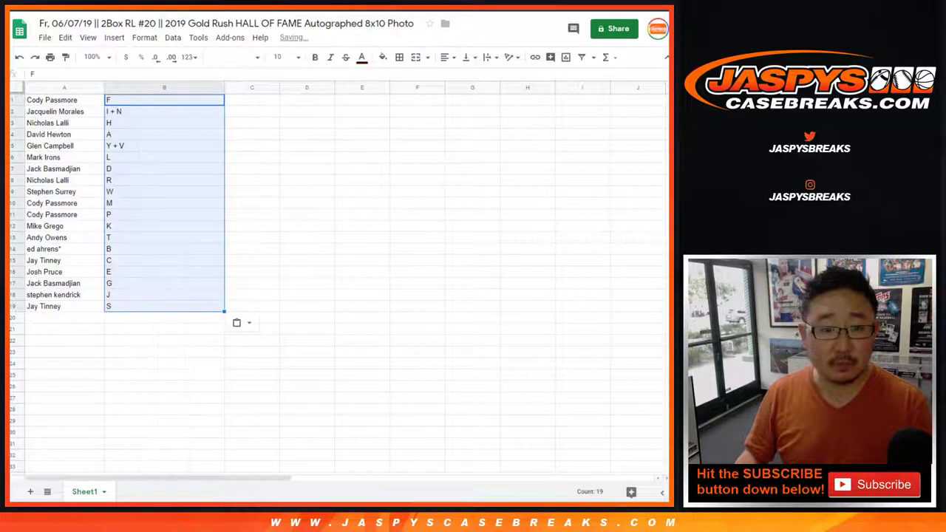
Format the whole sheet in Helvetica Neue at size 18 and fit columns A and B to their contents
{"action": "left_click", "coordinate": [17, 87]}
{"action": "left_click", "coordinate": [235, 57]}
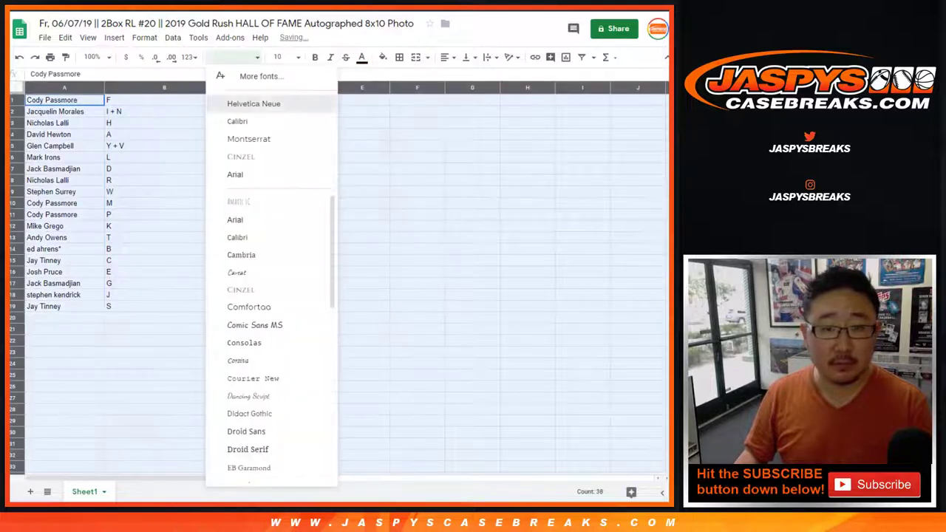
{"action": "left_click", "coordinate": [258, 103]}
{"action": "left_click", "coordinate": [286, 57]}
{"action": "left_click", "coordinate": [281, 233]}
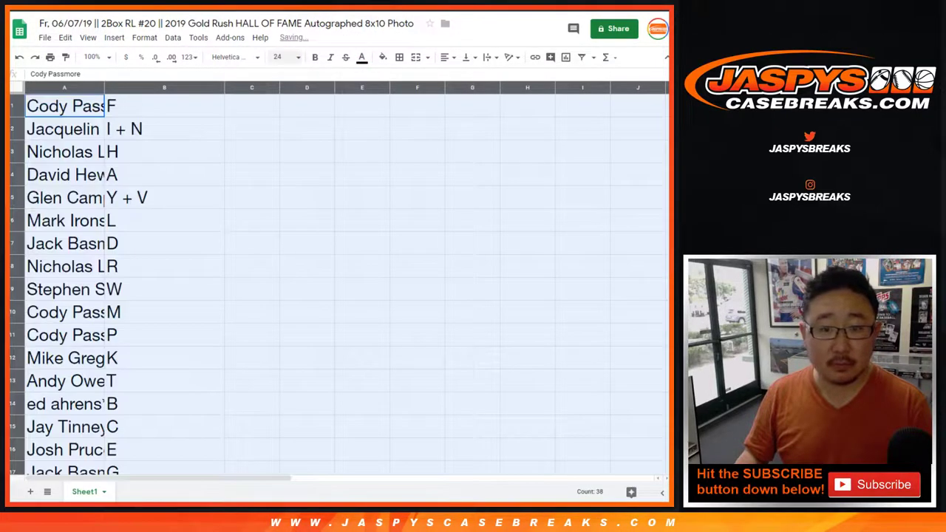
{"action": "left_click", "coordinate": [286, 57]}
{"action": "left_click", "coordinate": [281, 216]}
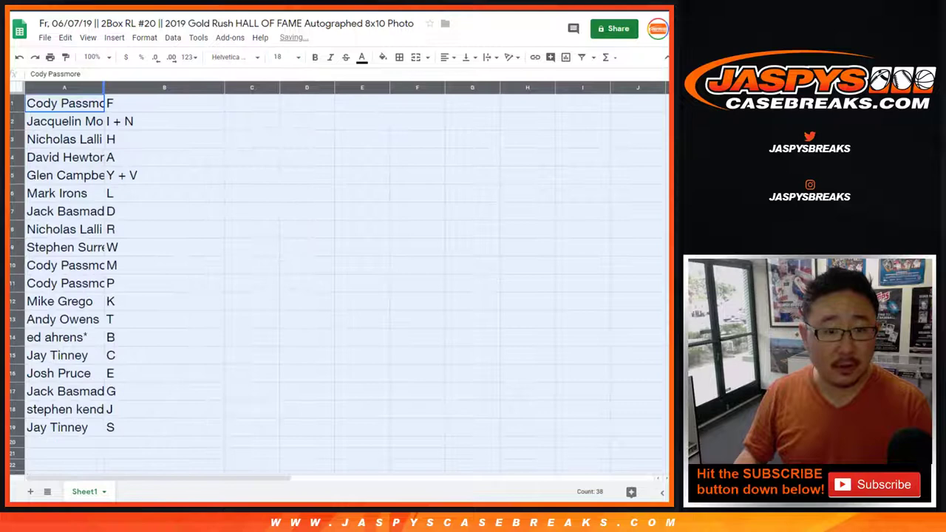
{"action": "double_click", "coordinate": [103, 88]}
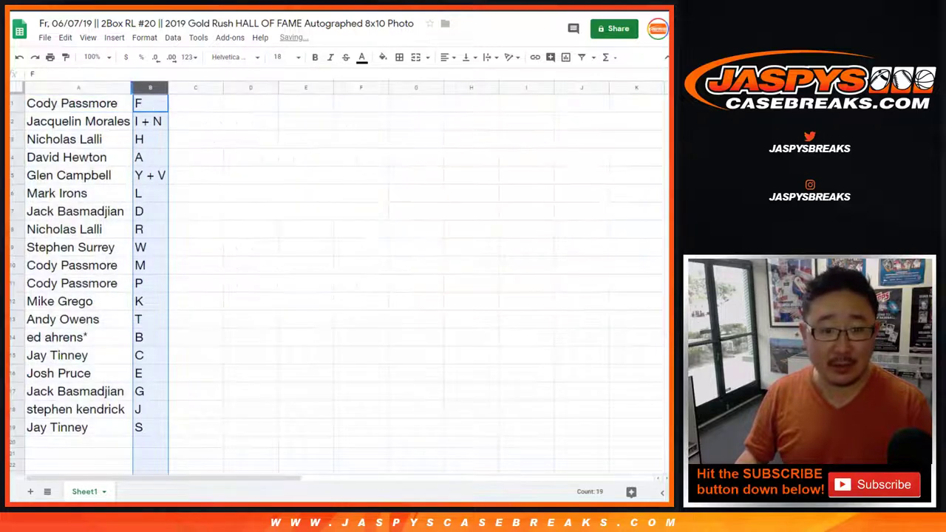
Go through rows 1 to 19 one at a time, reviewing each participant's assigned letter
{"action": "left_click", "coordinate": [81, 87]}
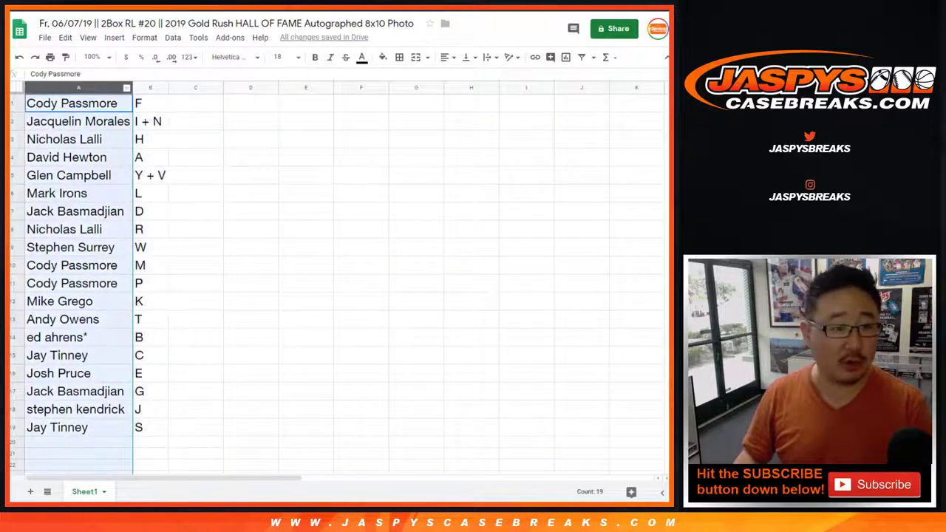
{"action": "left_click", "coordinate": [13, 103]}
{"action": "left_click", "coordinate": [13, 121]}
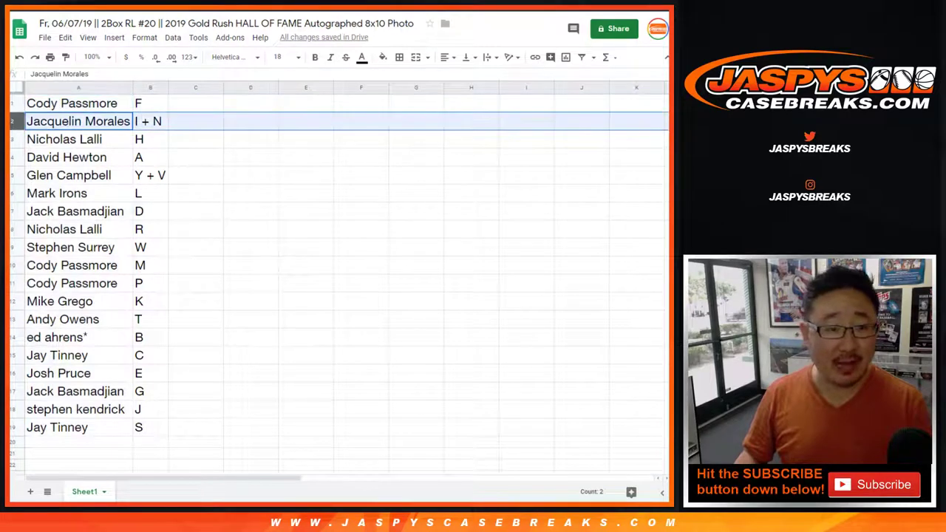
{"action": "left_click", "coordinate": [13, 139]}
{"action": "left_click", "coordinate": [13, 157]}
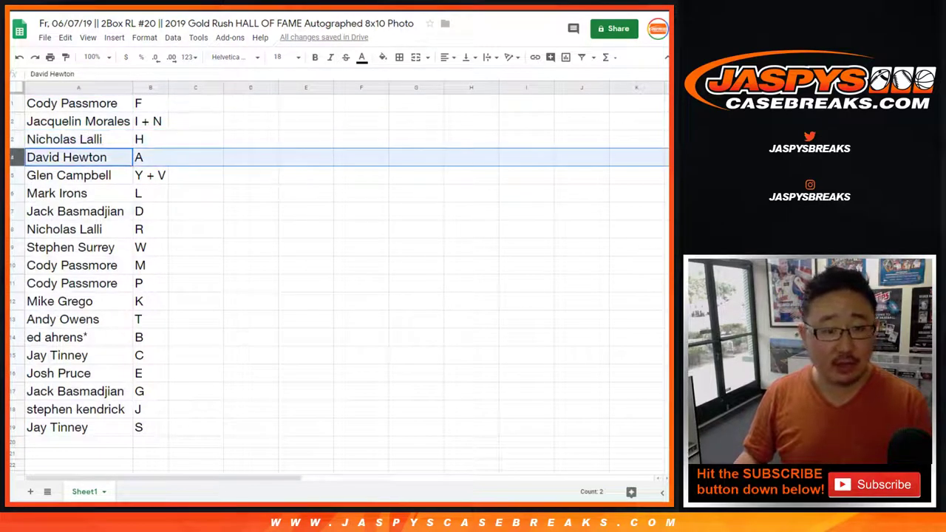
{"action": "left_click", "coordinate": [13, 175]}
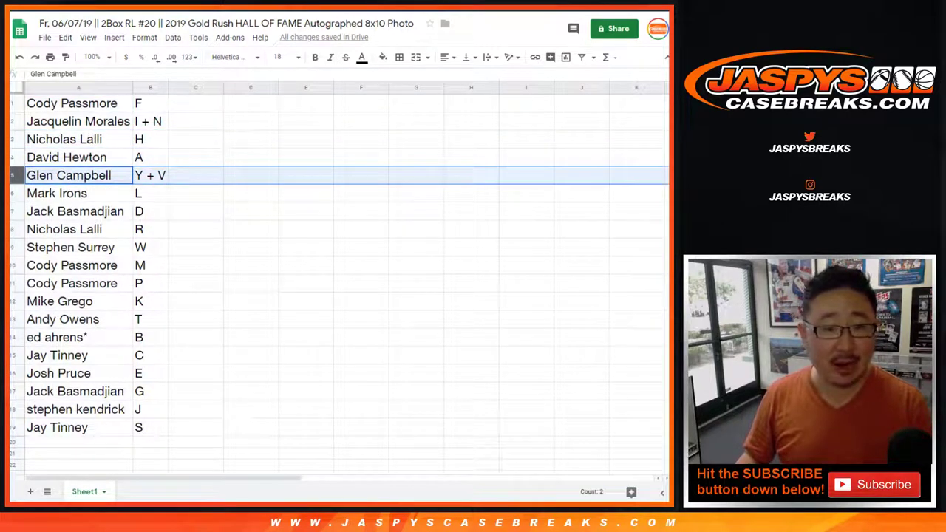
{"action": "left_click", "coordinate": [13, 193]}
{"action": "left_click", "coordinate": [14, 211]}
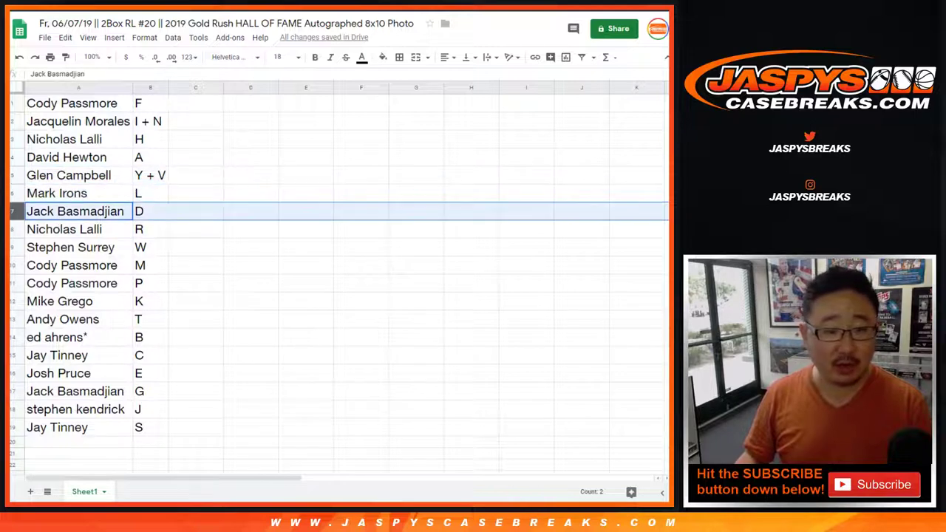
{"action": "left_click", "coordinate": [14, 230]}
{"action": "left_click", "coordinate": [14, 247]}
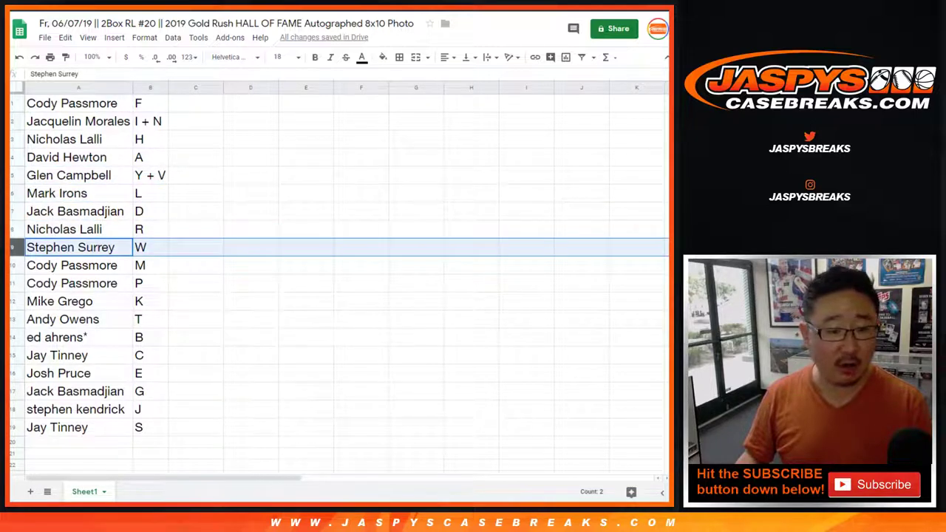
{"action": "left_click", "coordinate": [11, 266]}
{"action": "left_click", "coordinate": [11, 284]}
{"action": "scroll", "coordinate": [11, 283], "scroll_direction": "down", "scroll_amount": 1}
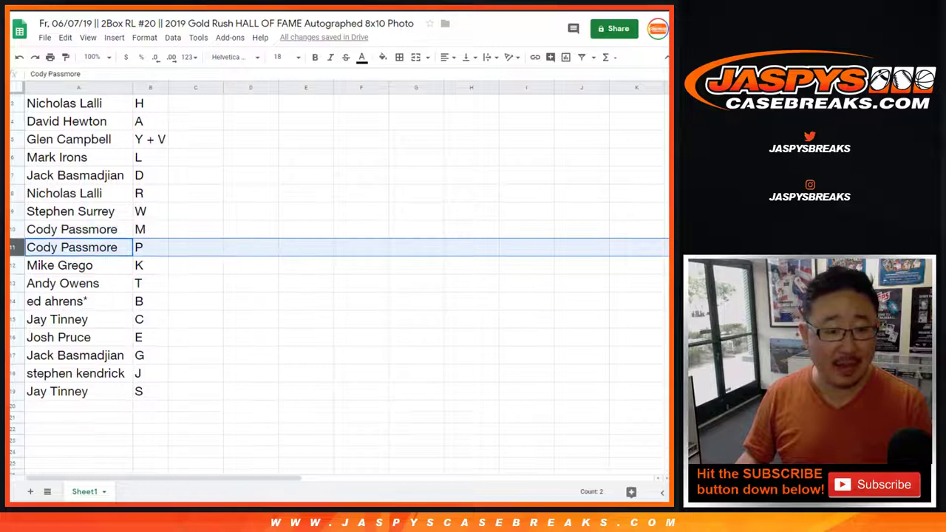
{"action": "scroll", "coordinate": [12, 247], "scroll_direction": "down", "scroll_amount": 1}
{"action": "left_click", "coordinate": [13, 229]}
{"action": "left_click", "coordinate": [12, 248]}
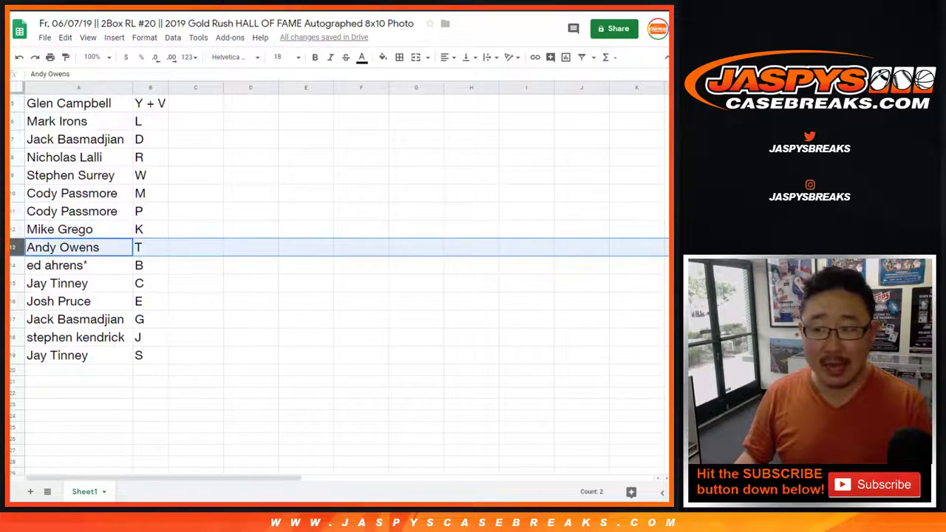
{"action": "left_click", "coordinate": [13, 265]}
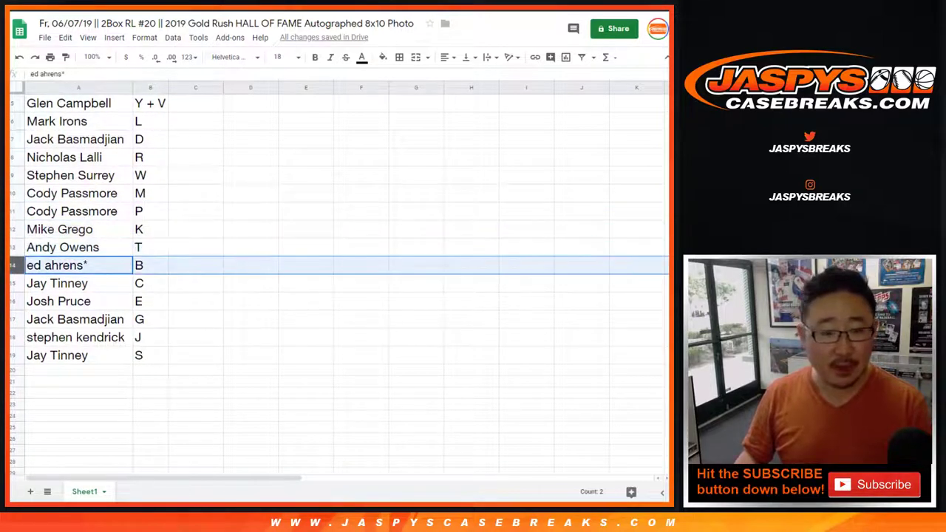
{"action": "left_click", "coordinate": [13, 283]}
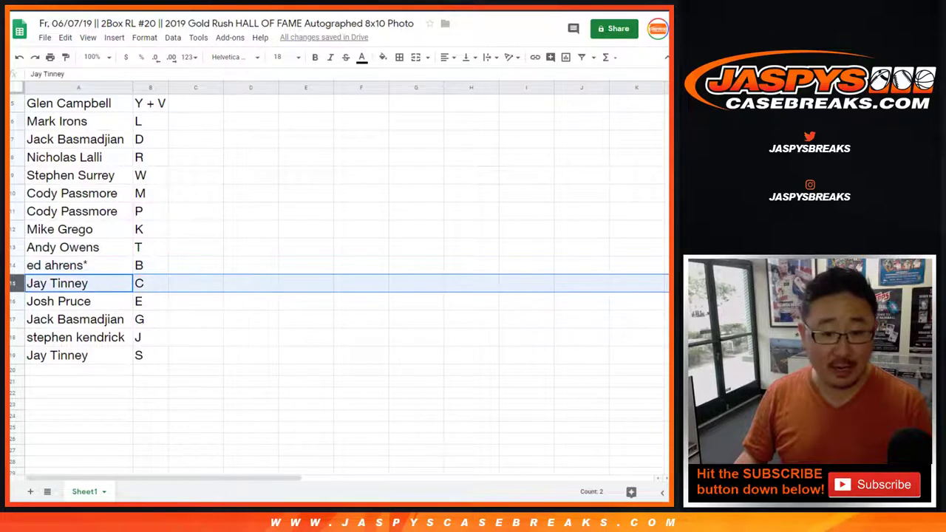
{"action": "left_click", "coordinate": [13, 302]}
{"action": "left_click", "coordinate": [11, 319]}
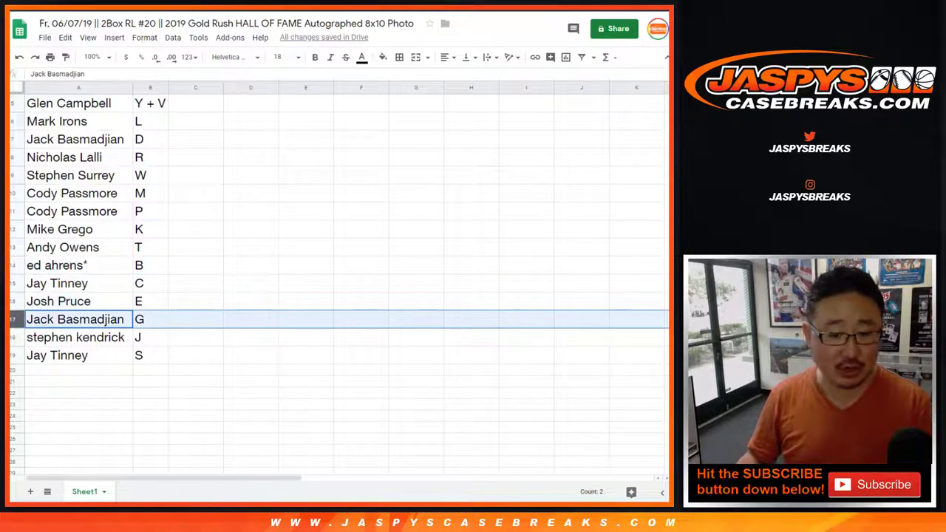
{"action": "left_click", "coordinate": [11, 337]}
{"action": "left_click", "coordinate": [12, 355]}
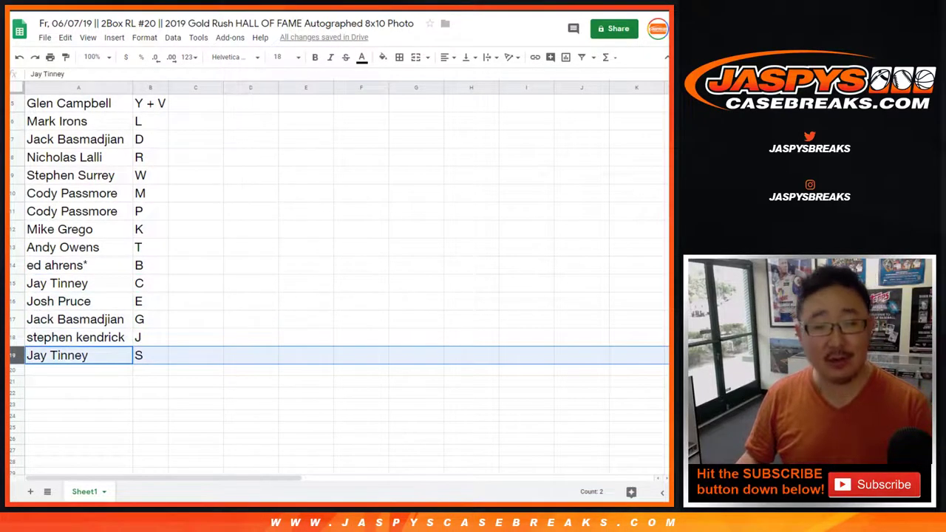
Sort the whole sheet by the letters in column B, from A to Z
{"action": "scroll", "coordinate": [340, 281], "scroll_direction": "up", "scroll_amount": 2}
{"action": "left_click", "coordinate": [150, 87]}
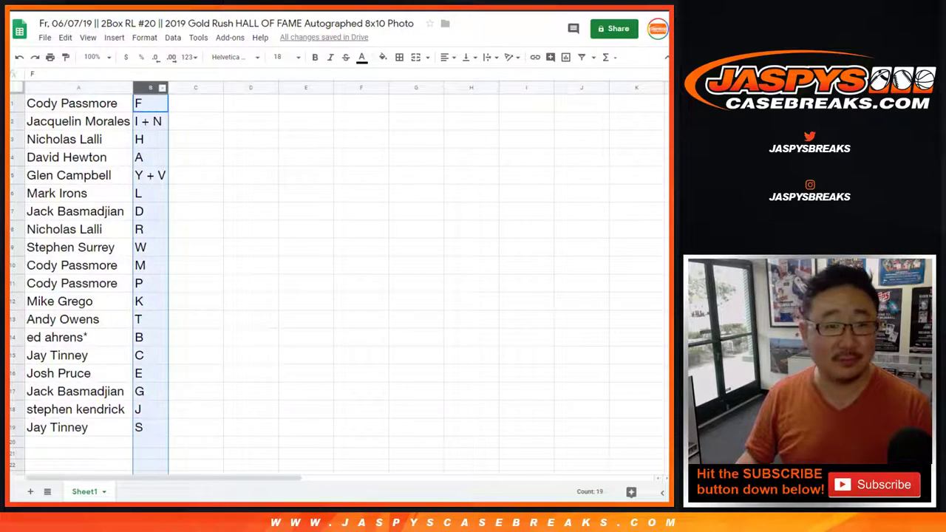
{"action": "left_click", "coordinate": [172, 37]}
{"action": "left_click", "coordinate": [222, 57]}
Add borders to all cells of the name and letter table and center its contents horizontally
{"action": "left_click", "coordinate": [78, 104]}
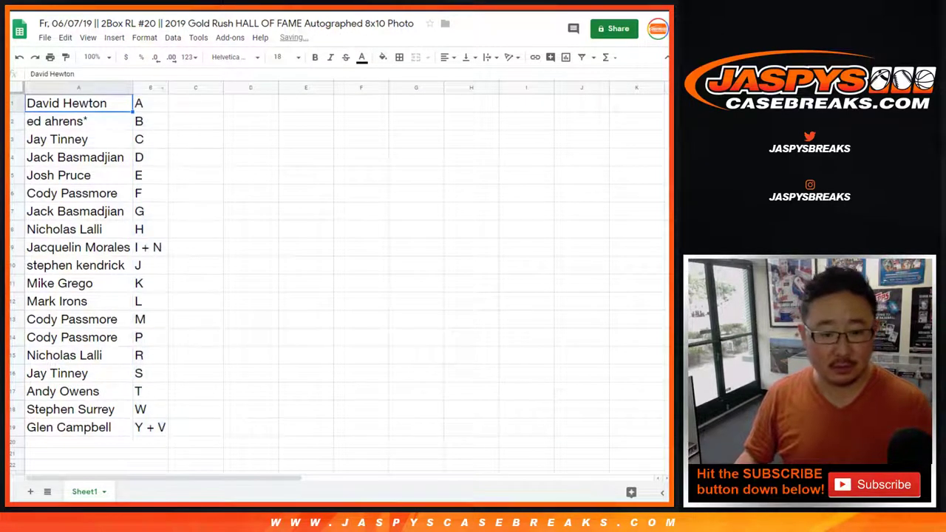
{"action": "key", "text": "ctrl+a"}
{"action": "left_click", "coordinate": [400, 57]}
{"action": "left_click", "coordinate": [405, 78]}
{"action": "left_click", "coordinate": [448, 58]}
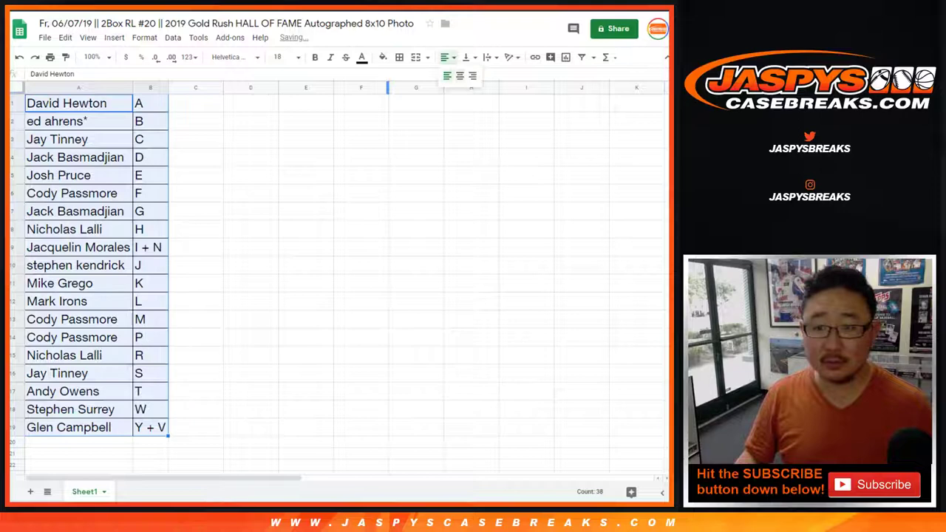
{"action": "left_click", "coordinate": [459, 76]}
{"action": "left_click", "coordinate": [79, 103]}
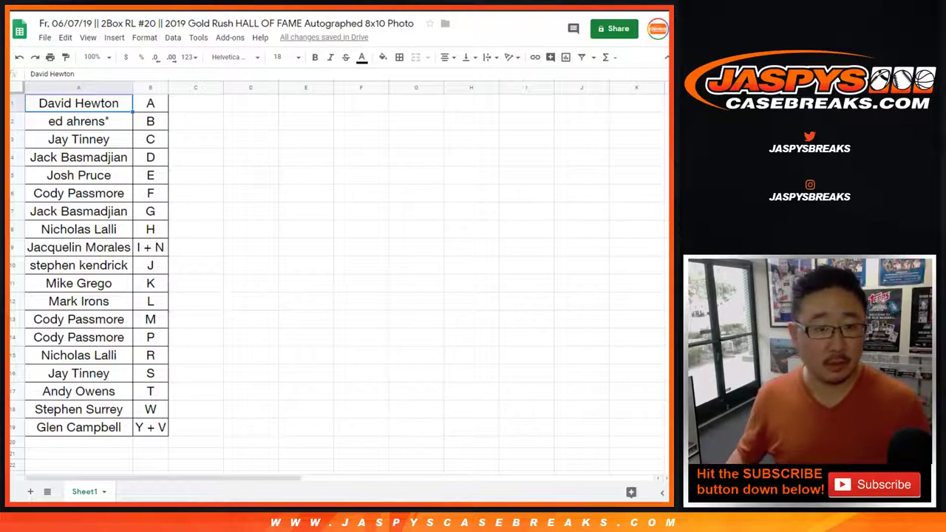
Print one copy of the name and letter sheet on the Samsung M2020 printer
{"action": "key", "text": "ctrl+p"}
{"action": "key", "text": "Return"}
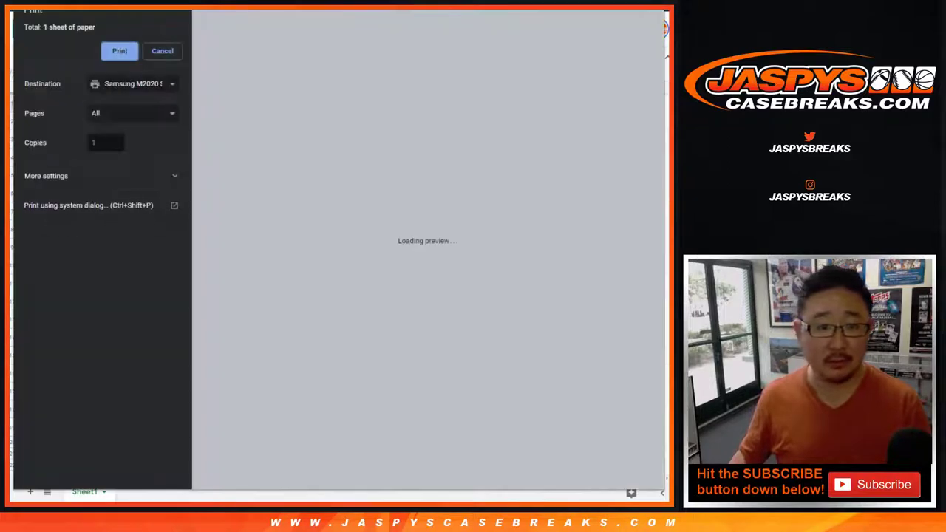
{"action": "key", "text": "Return"}
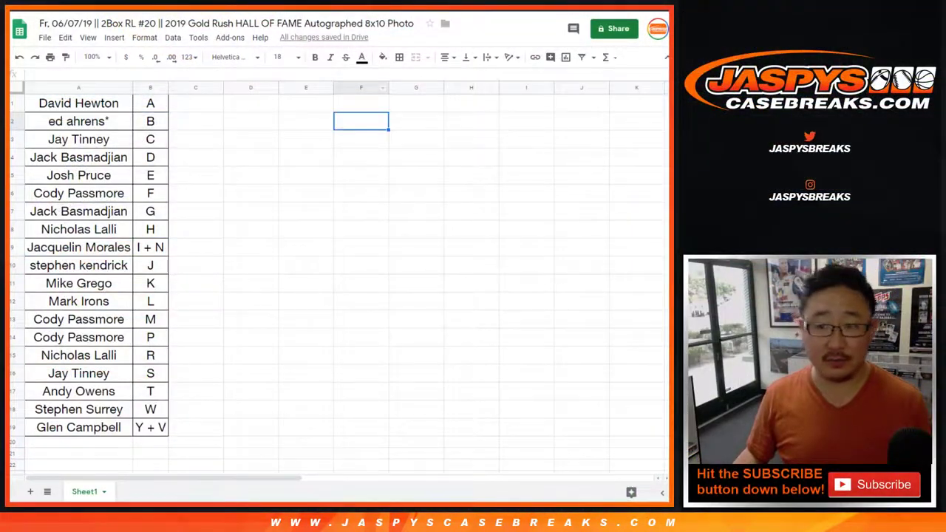
Copy the 19 names in A1:A19 and paste them into the item list of the RANDOM.ORG List Randomizer
{"action": "left_click", "coordinate": [78, 103]}
{"action": "left_click", "coordinate": [78, 427], "text": "shift"}
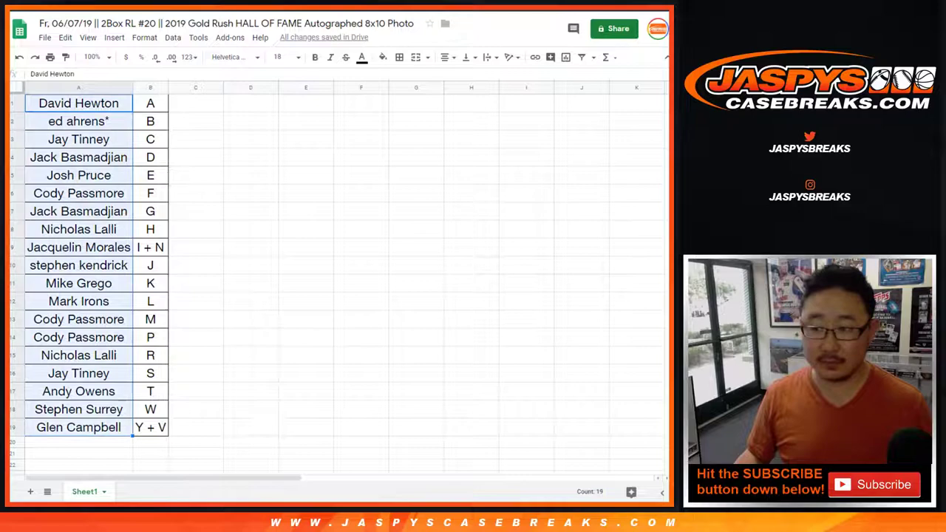
{"action": "key", "text": "ctrl+c"}
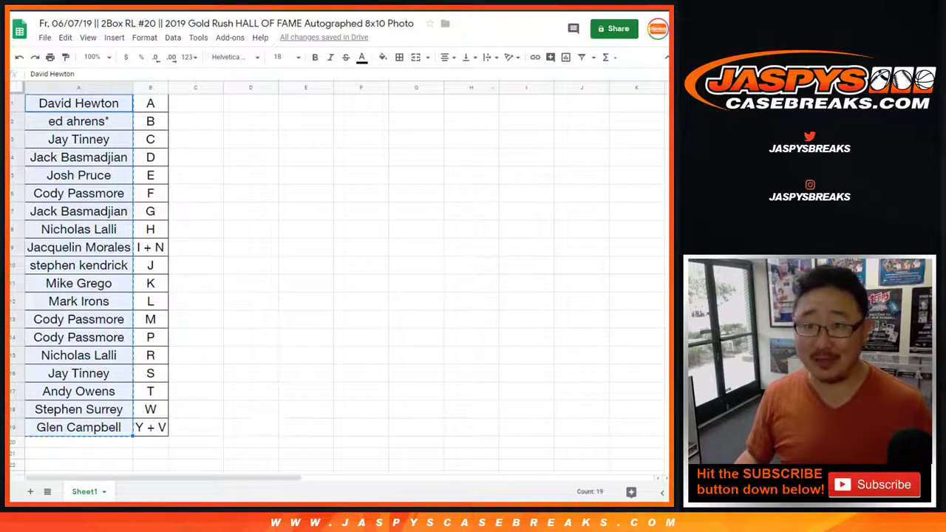
{"action": "key", "text": "ctrl+Tab"}
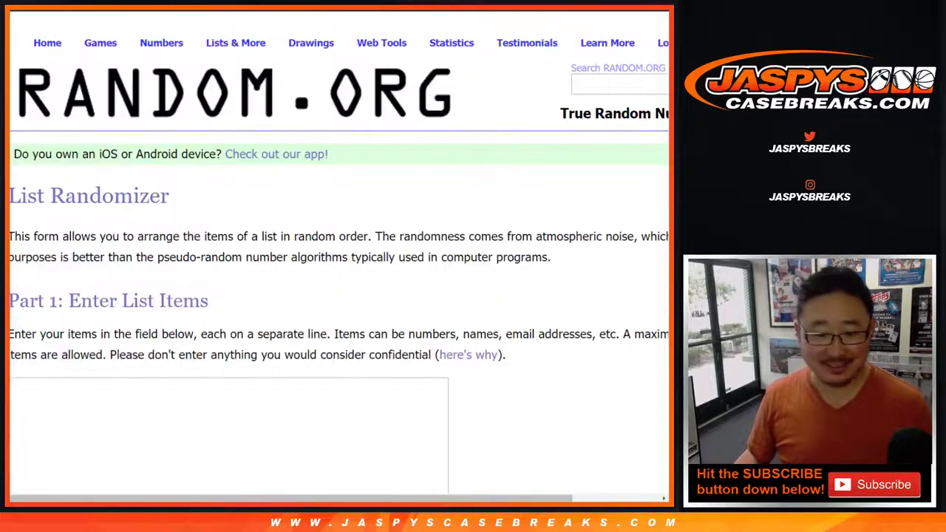
{"action": "left_click", "coordinate": [227, 437]}
{"action": "key", "text": "ctrl+v"}
{"action": "scroll", "coordinate": [227, 437], "scroll_direction": "down", "scroll_amount": 4}
{"action": "left_click_drag", "start_coordinate": [443, 210], "coordinate": [443, 150]}
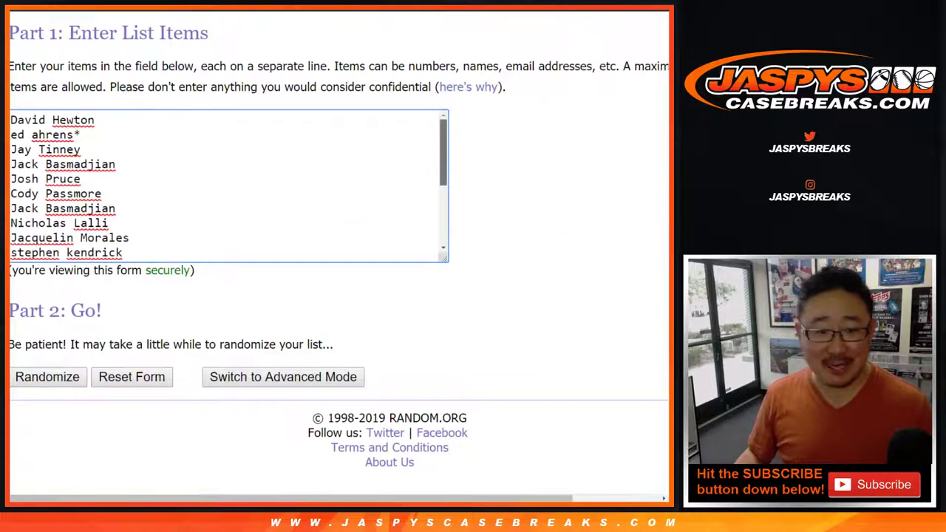
Switch to the RANDOM.ORG Dice Roller and roll two virtual dice
{"action": "key", "text": "ctrl+Tab"}
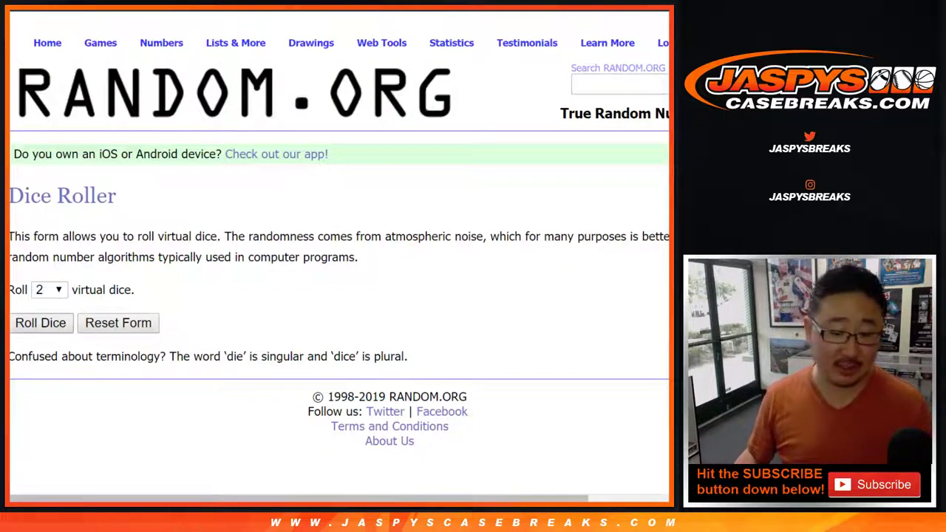
{"action": "left_click", "coordinate": [41, 323]}
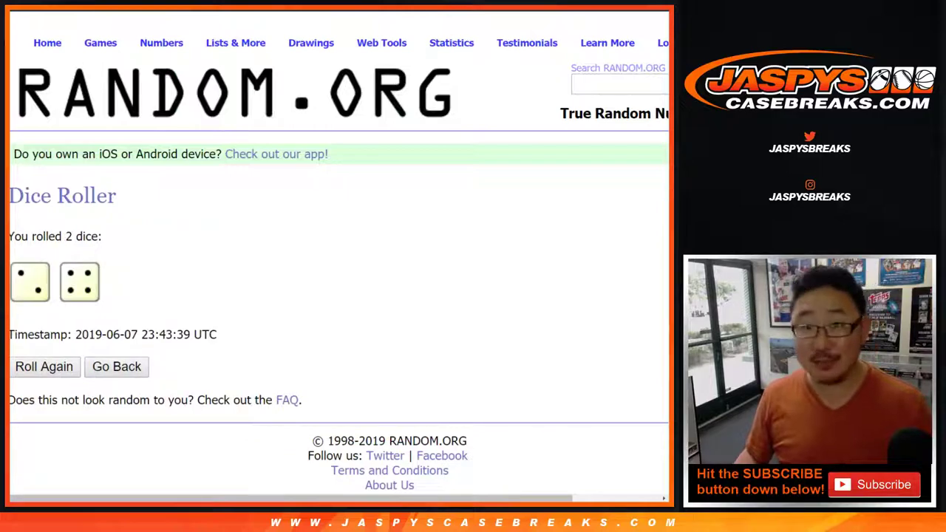
Return to the List Randomizer and randomize the list of 19 names six times
{"action": "key", "text": "ctrl+Tab"}
{"action": "left_click", "coordinate": [47, 377]}
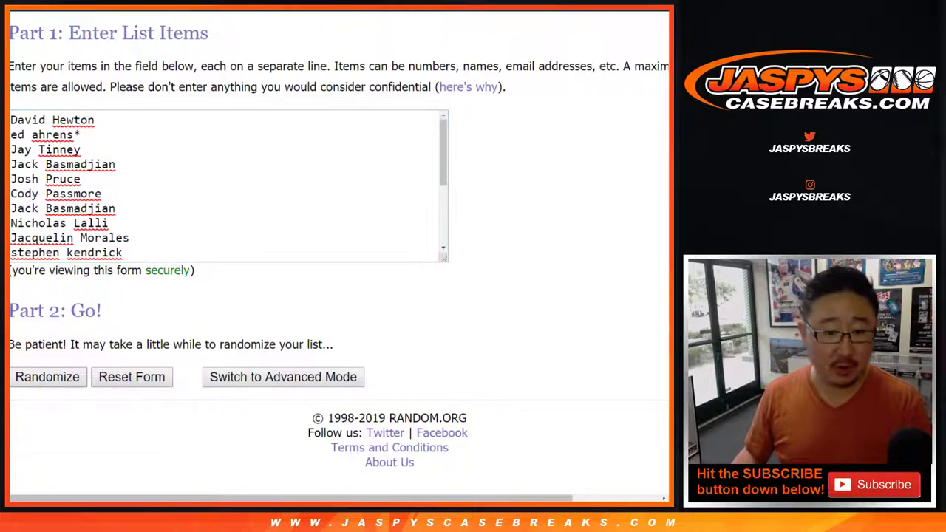
{"action": "scroll", "coordinate": [48, 377], "scroll_direction": "down", "scroll_amount": 4}
{"action": "left_click", "coordinate": [33, 377]}
{"action": "scroll", "coordinate": [33, 377], "scroll_direction": "down", "scroll_amount": 4}
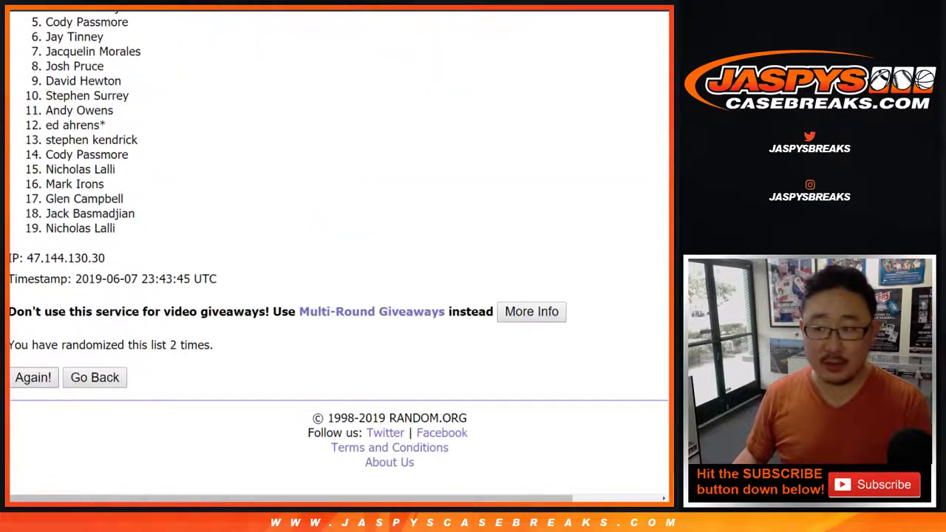
{"action": "key", "text": "Return"}
{"action": "key", "text": "Return"}
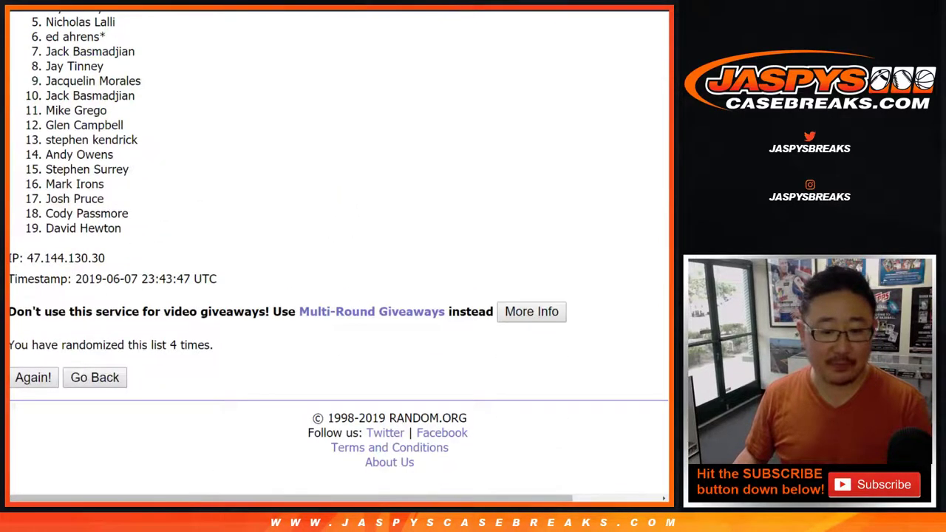
{"action": "key", "text": "Return"}
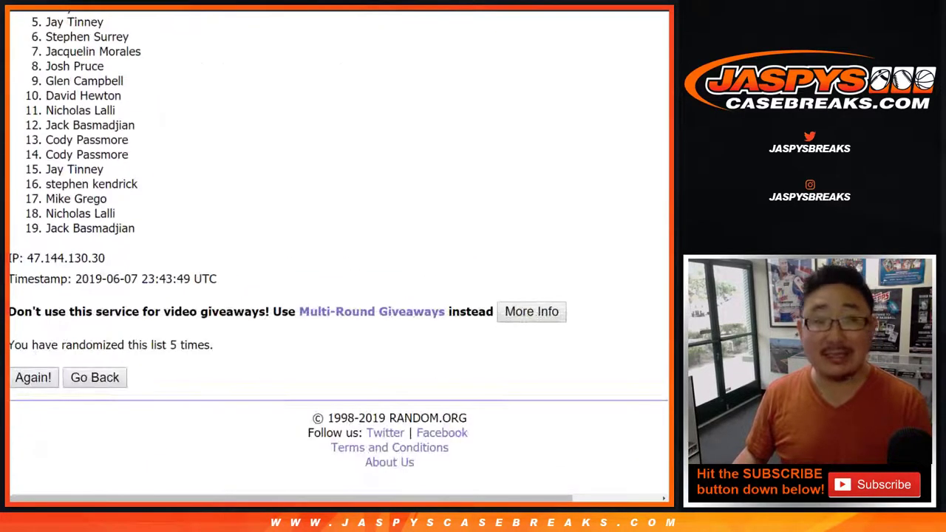
{"action": "key", "text": "Return"}
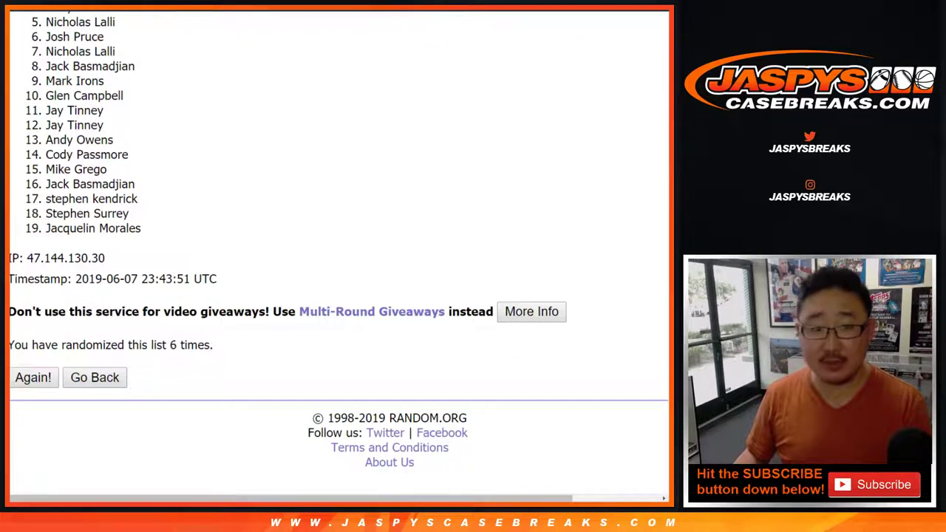
Review the final randomized order from the bottom up and highlight the first two names
{"action": "scroll", "coordinate": [339, 246], "scroll_direction": "up", "scroll_amount": 1}
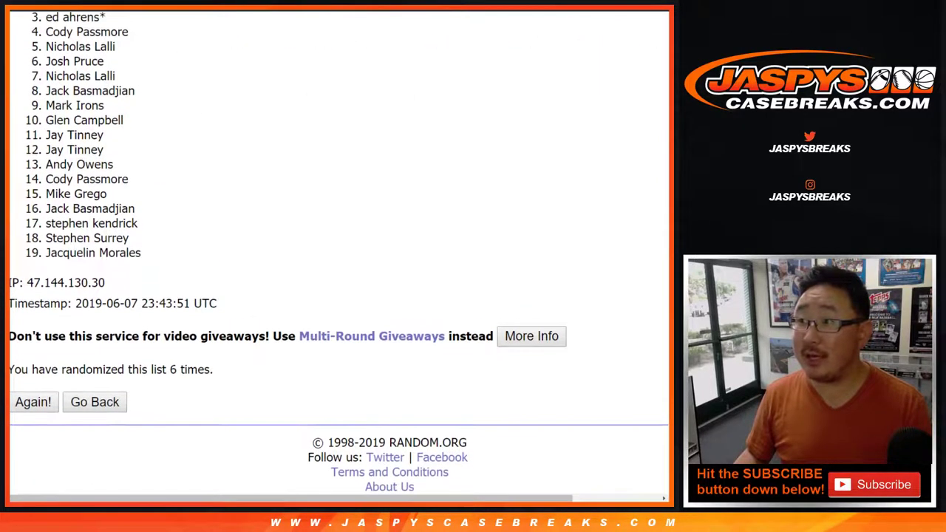
{"action": "scroll", "coordinate": [338, 252], "scroll_direction": "up", "scroll_amount": 1}
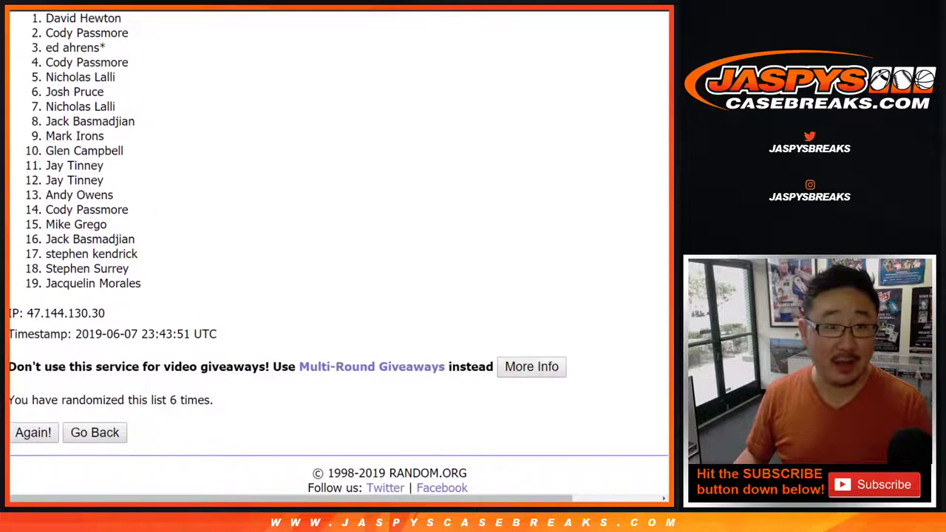
{"action": "scroll", "coordinate": [339, 251], "scroll_direction": "up", "scroll_amount": 4}
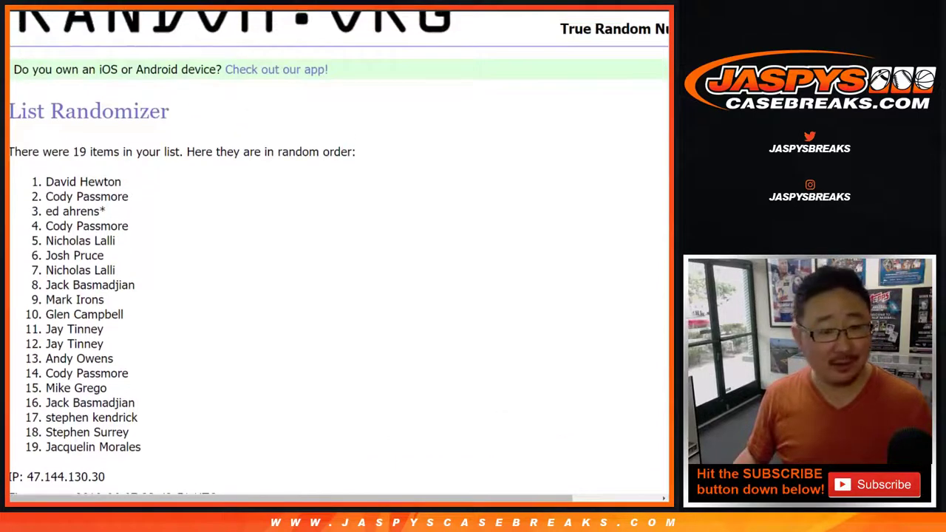
{"action": "left_click_drag", "start_coordinate": [53, 182], "coordinate": [129, 198]}
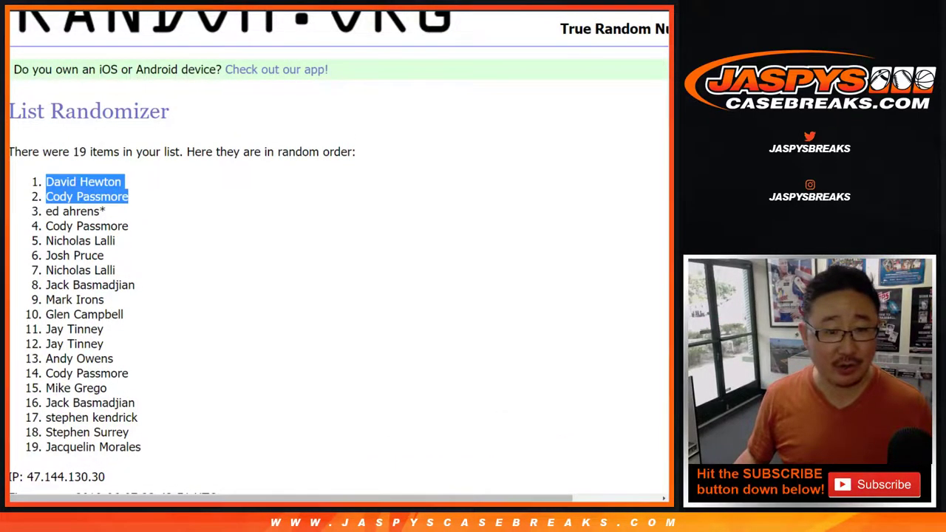